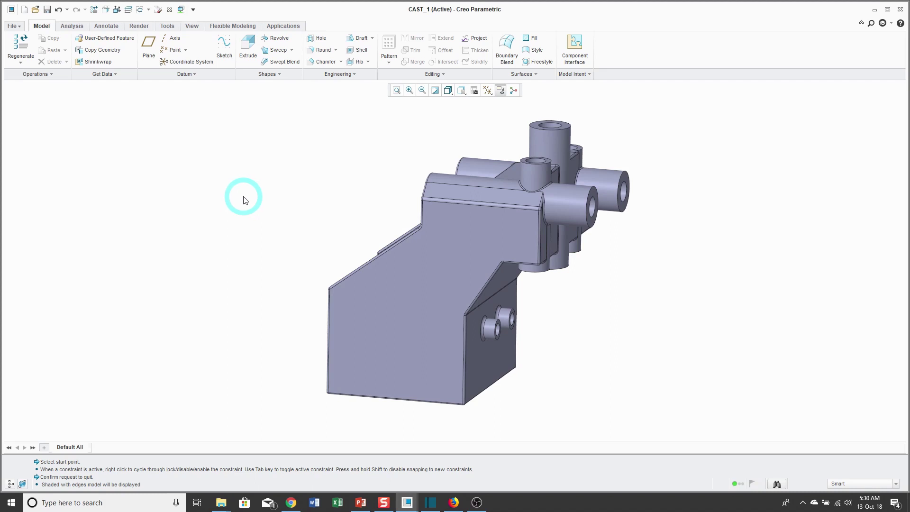
Start a sketch on the casting's large flat front face and set the display style to No Hidden.
{"action": "left_click", "coordinate": [397, 320]}
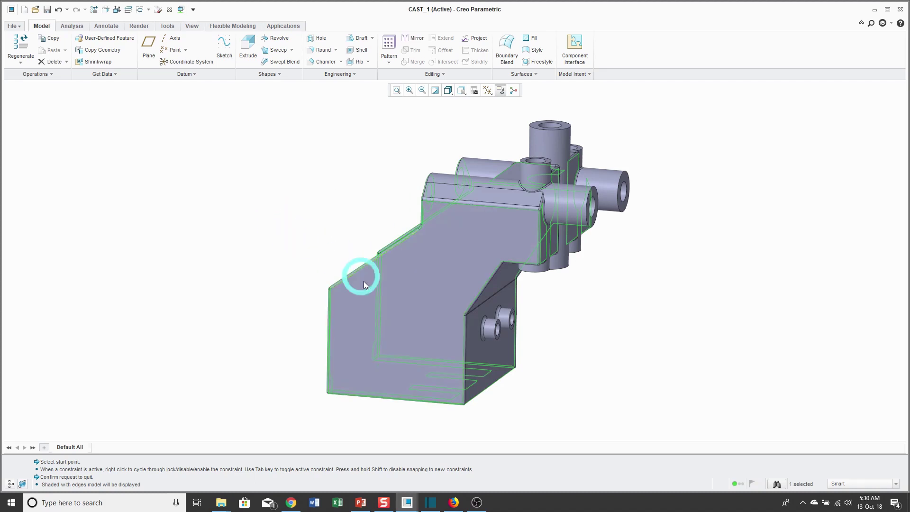
{"action": "left_click", "coordinate": [400, 311]}
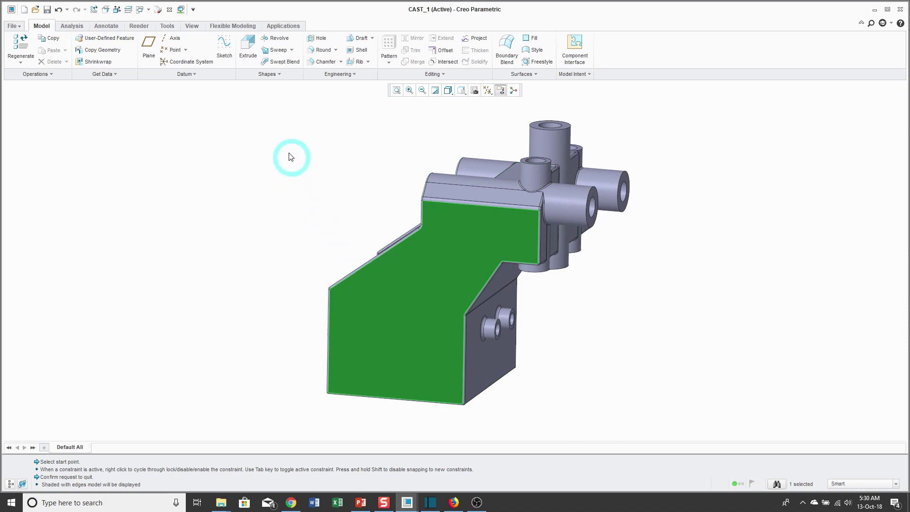
{"action": "left_click", "coordinate": [225, 52]}
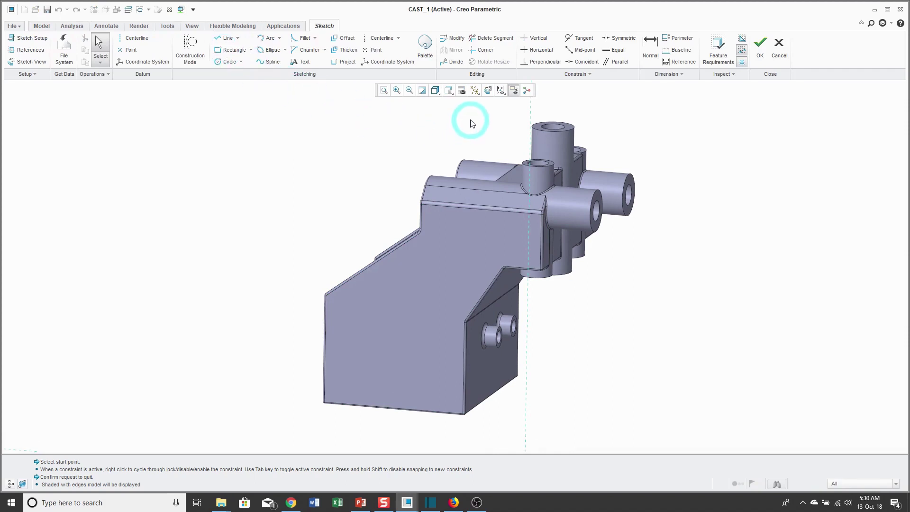
{"action": "left_click", "coordinate": [435, 90]}
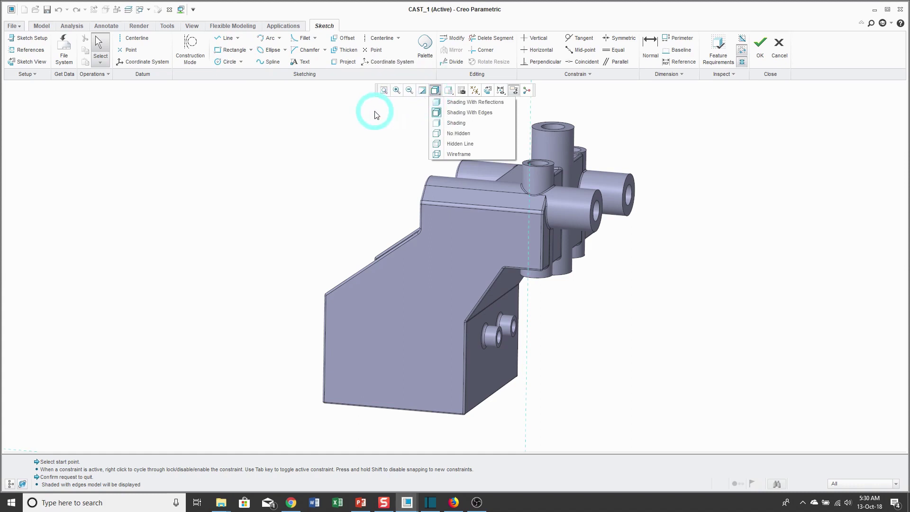
{"action": "left_click", "coordinate": [455, 133]}
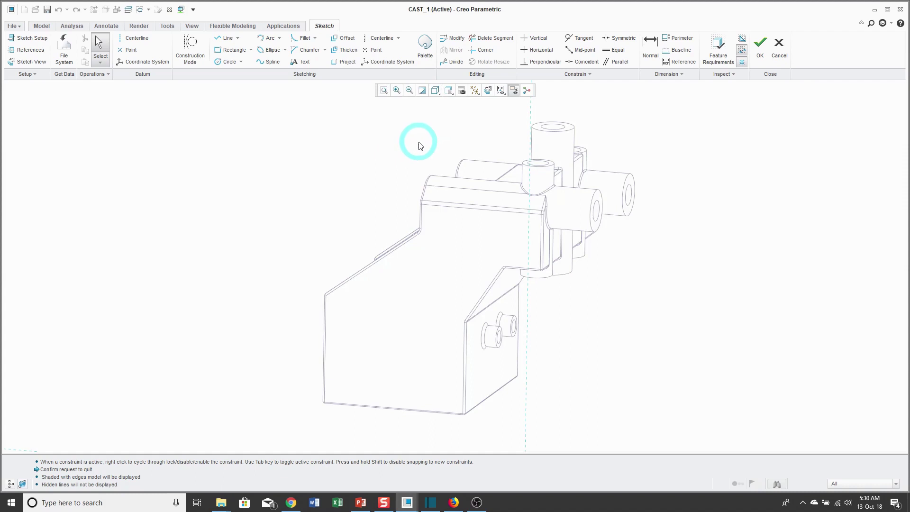
{"action": "scroll", "coordinate": [424, 140], "scroll_direction": "down", "scroll_amount": 2}
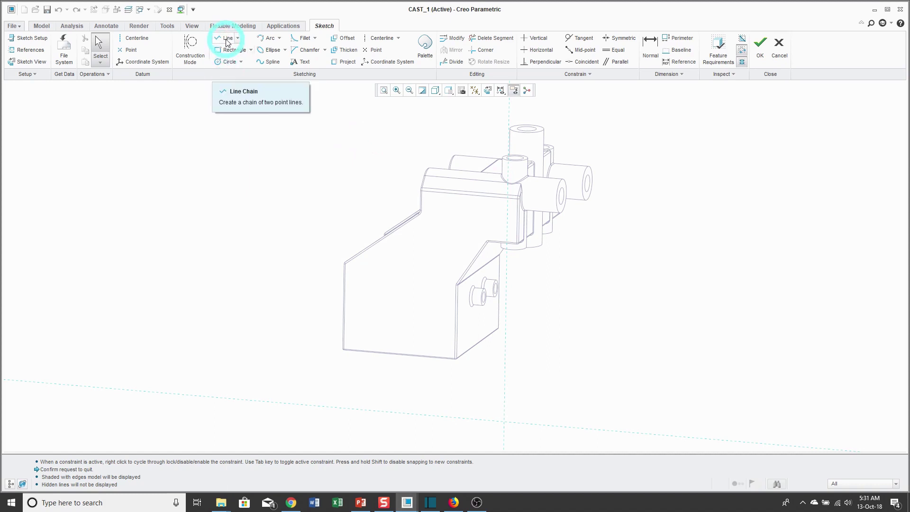
Sketch a line chain on the lower part of the face: a vertical line about 17.4 long, then a horizontal line about 10.8 long.
{"action": "right_click", "coordinate": [243, 132]}
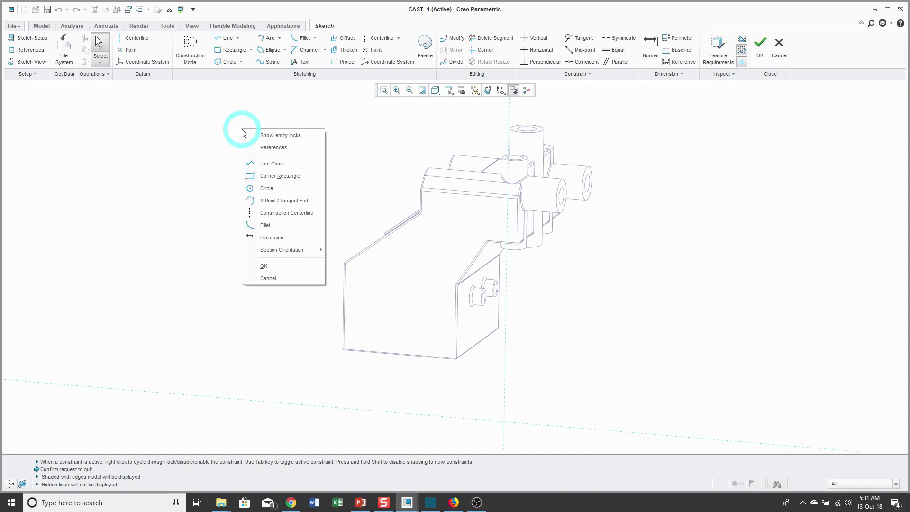
{"action": "left_click", "coordinate": [264, 163]}
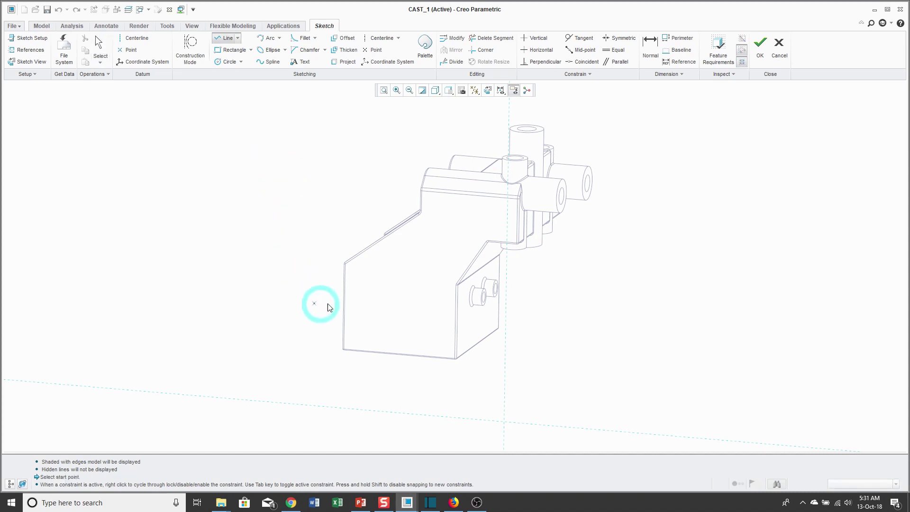
{"action": "left_click", "coordinate": [379, 261]}
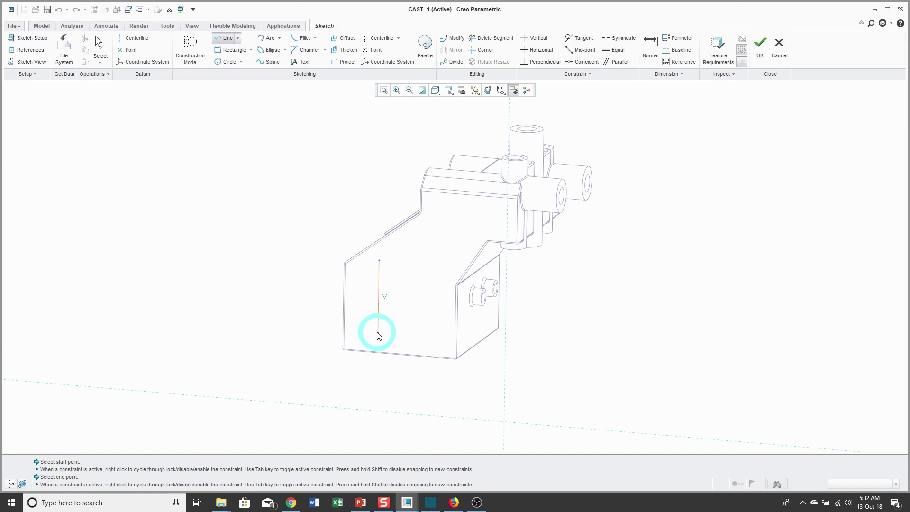
{"action": "left_click", "coordinate": [378, 335]}
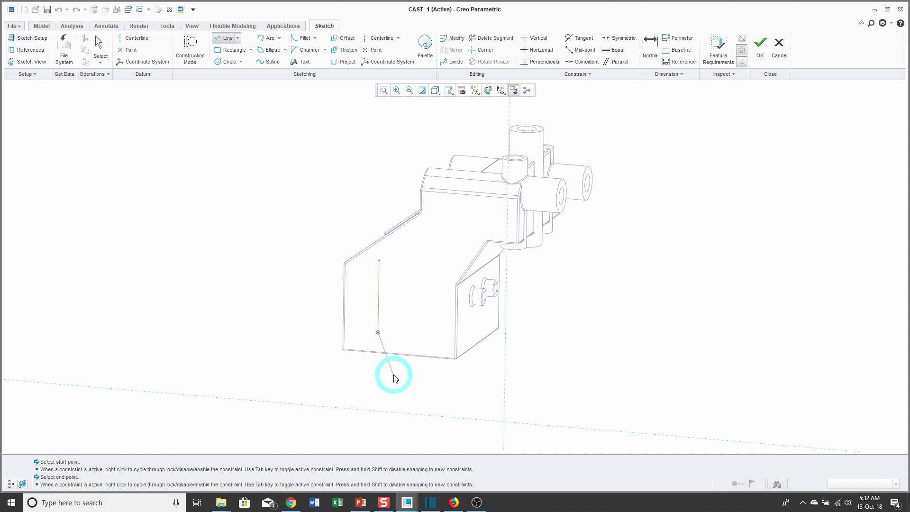
{"action": "scroll", "coordinate": [398, 346], "scroll_direction": "up", "scroll_amount": 3}
{"action": "scroll", "coordinate": [410, 313], "scroll_direction": "up", "scroll_amount": 2}
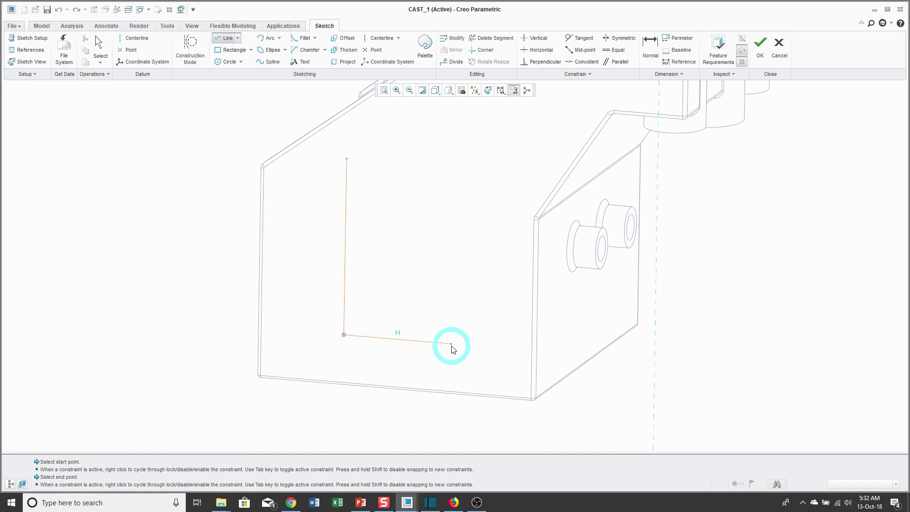
{"action": "left_click", "coordinate": [451, 343]}
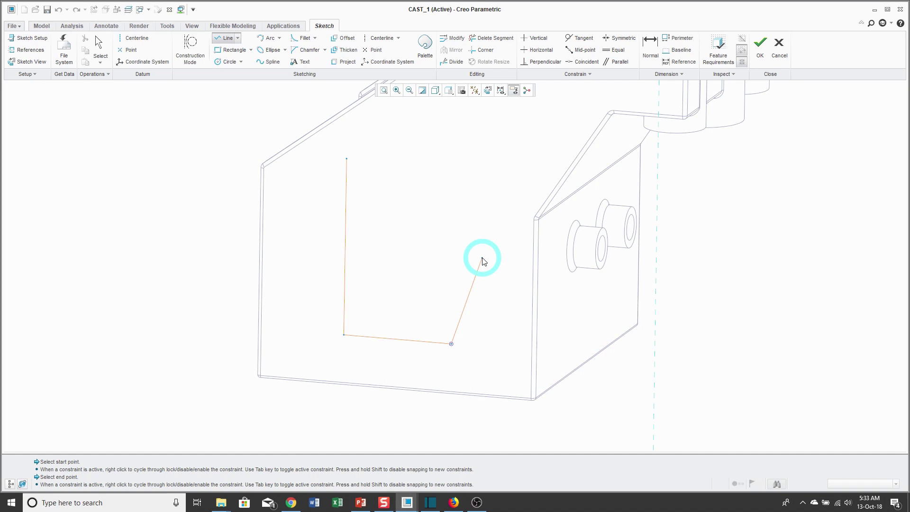
{"action": "middle_click", "coordinate": [483, 261]}
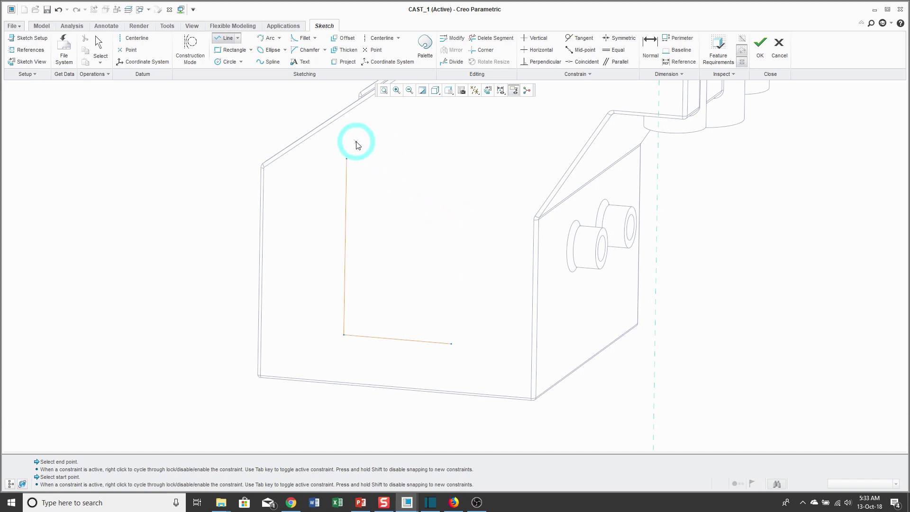
Sketch a line chain from the vertical line's upper end: a short slanted line, a steeper slanted line and a horizontal line about 6.8 long.
{"action": "left_click", "coordinate": [227, 34]}
{"action": "left_click", "coordinate": [347, 159]}
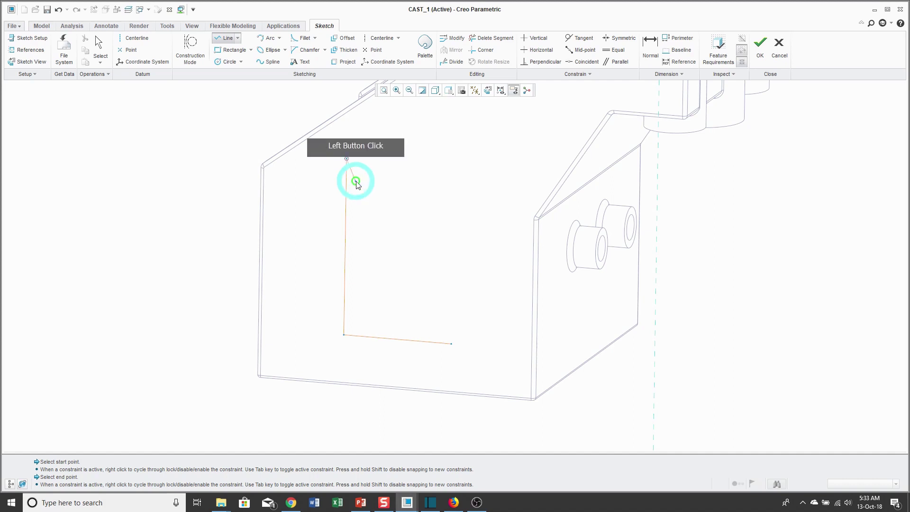
{"action": "left_click", "coordinate": [383, 197]}
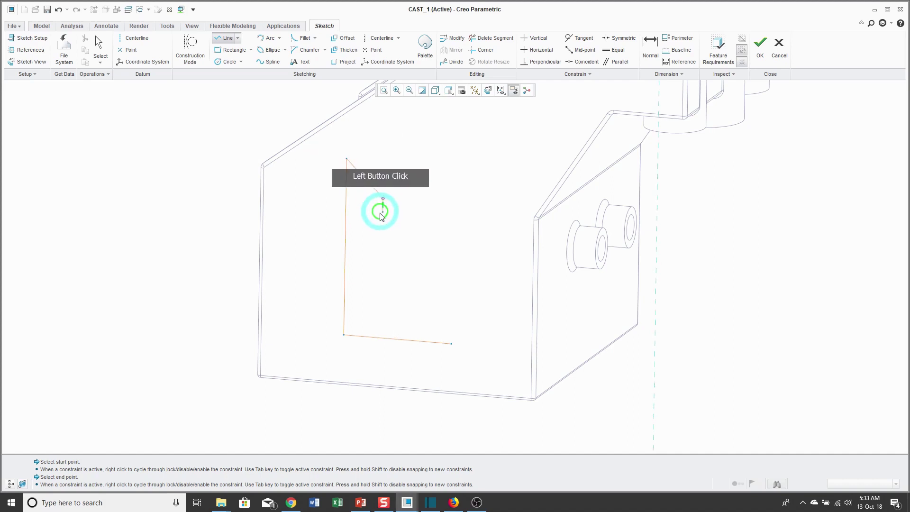
{"action": "left_click", "coordinate": [404, 294]}
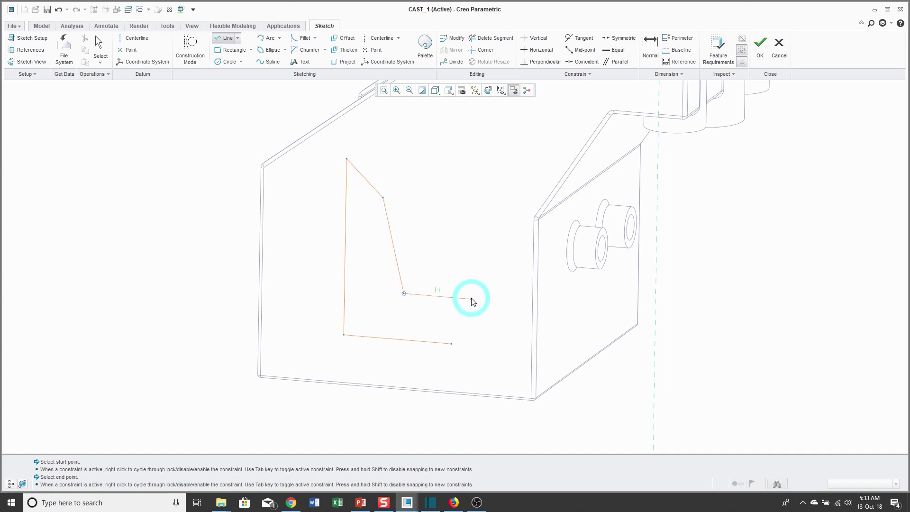
{"action": "left_click", "coordinate": [472, 299]}
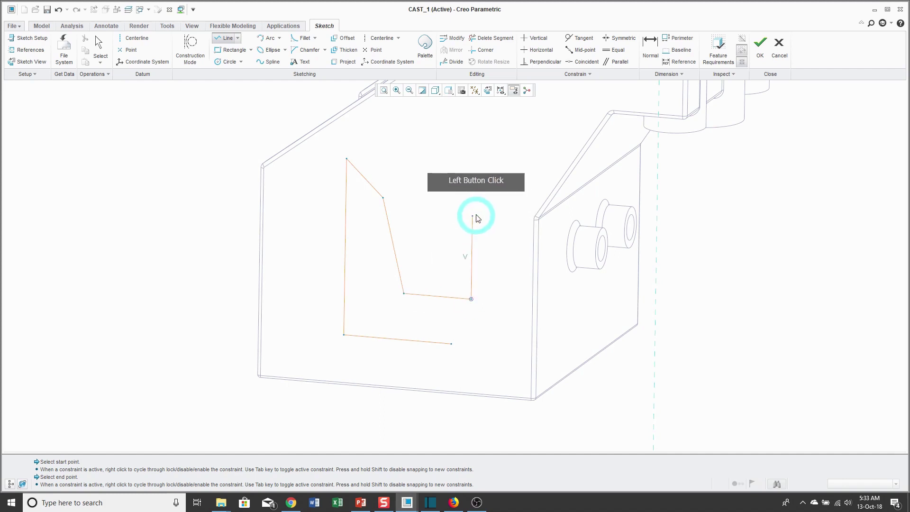
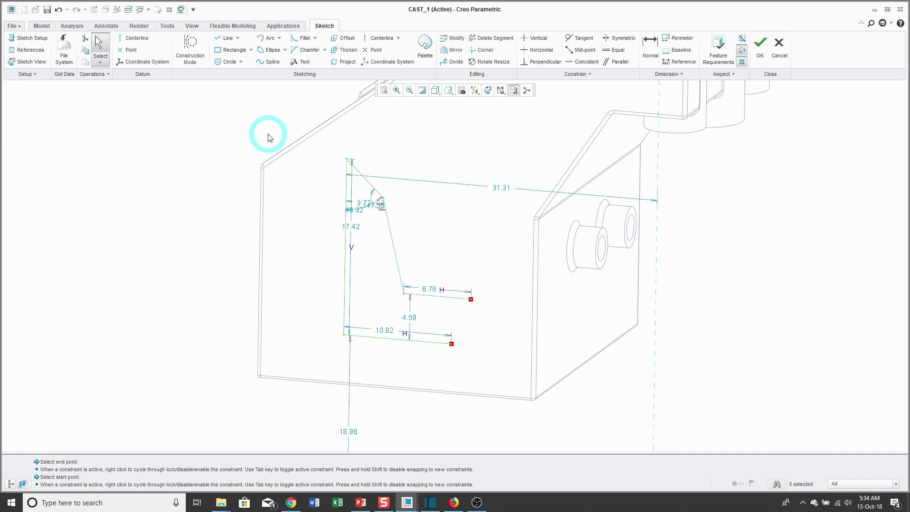
Close the profile with an arc of about 2.5 radius between the open ends of the two horizontal lines.
{"action": "left_click", "coordinate": [268, 40]}
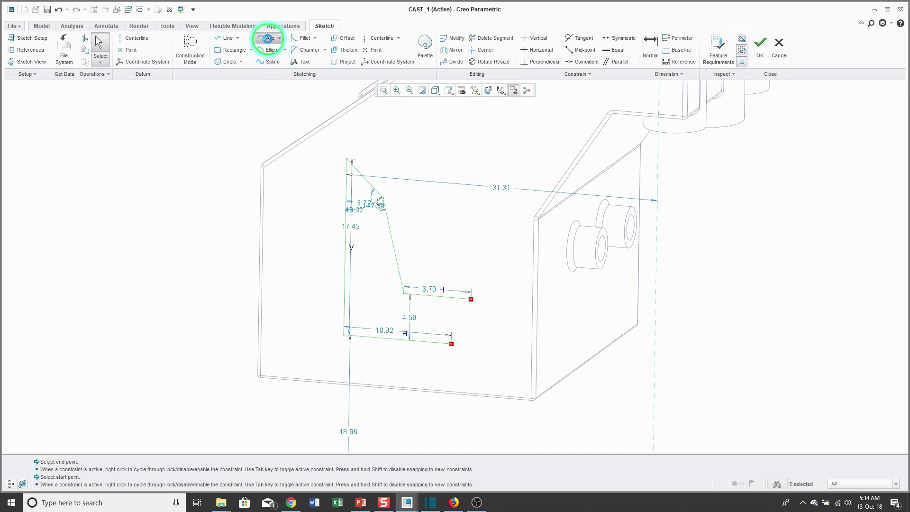
{"action": "left_click", "coordinate": [472, 300]}
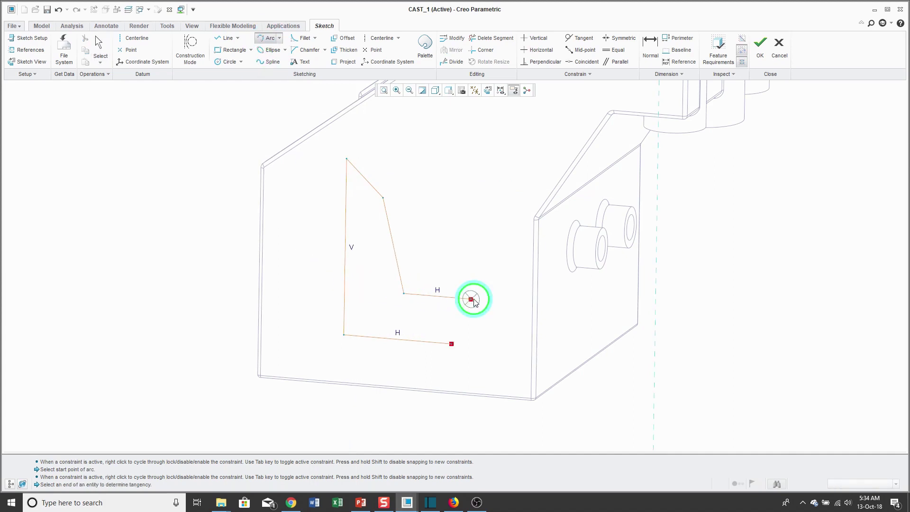
{"action": "left_click", "coordinate": [452, 344]}
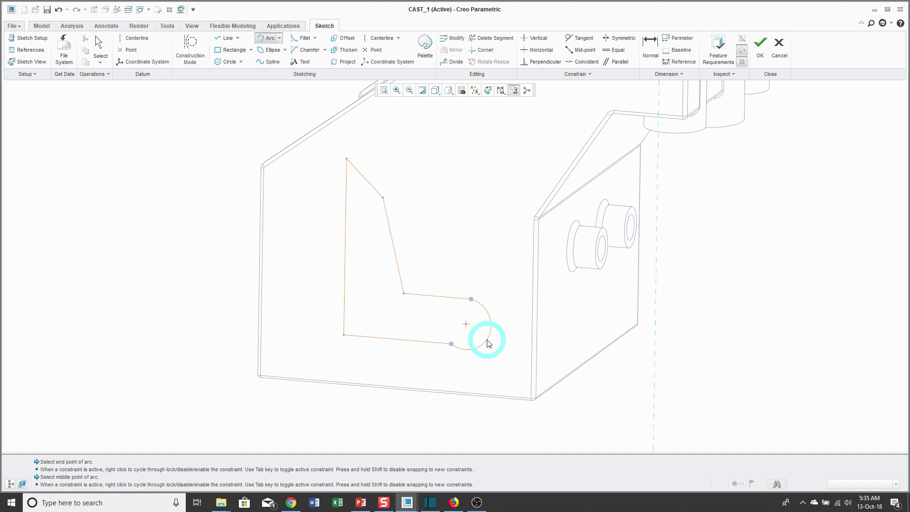
{"action": "middle_click", "coordinate": [489, 343]}
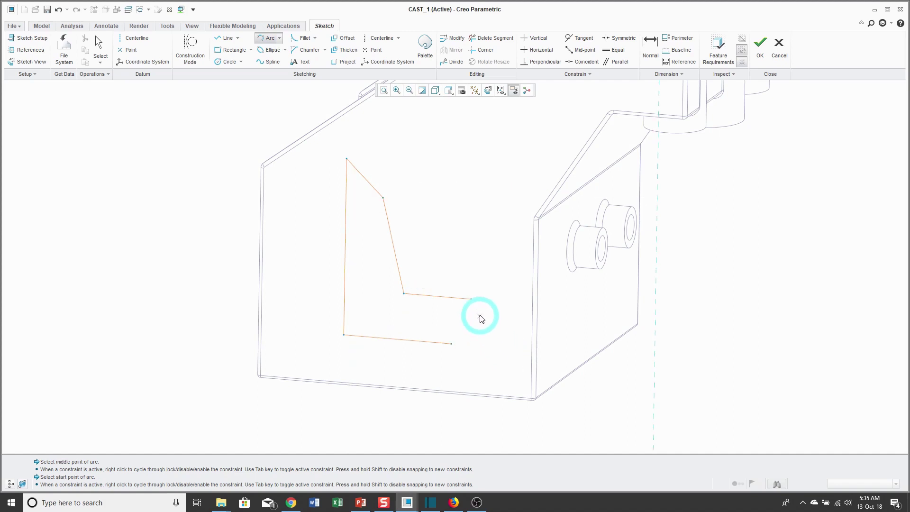
{"action": "left_click", "coordinate": [471, 300]}
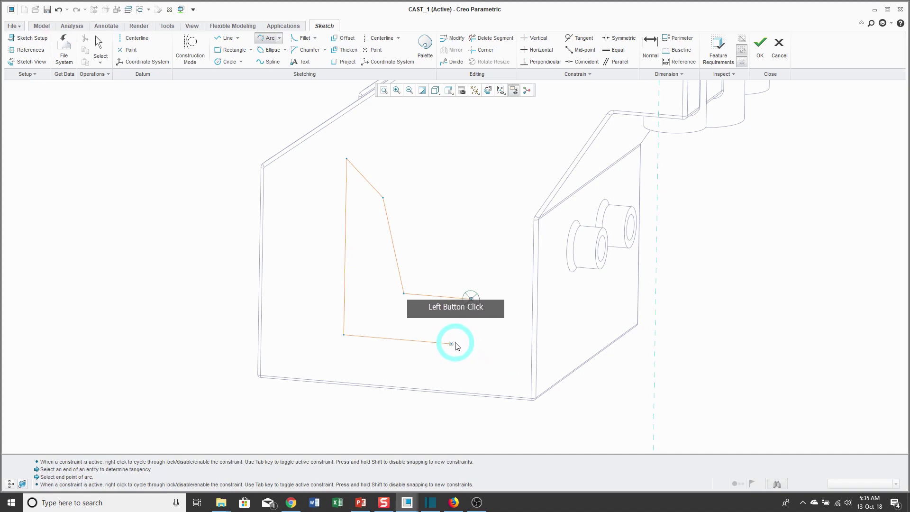
{"action": "left_click", "coordinate": [453, 345]}
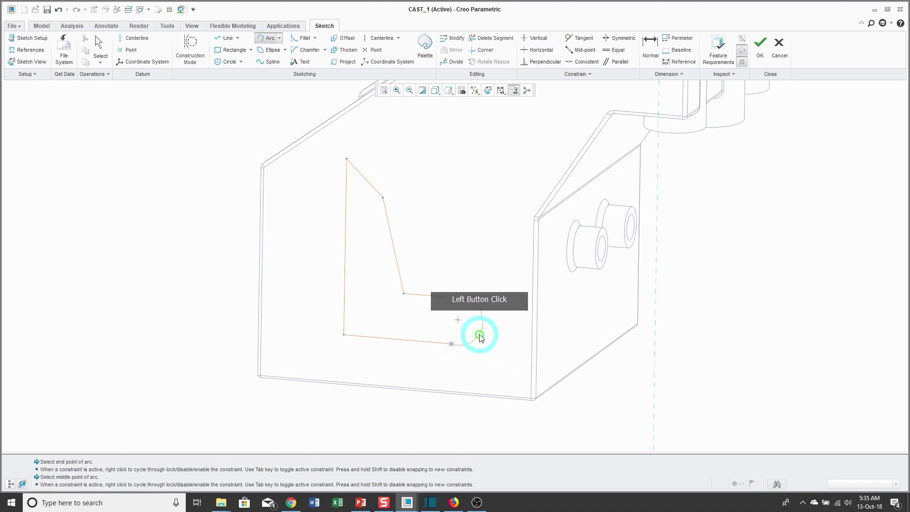
{"action": "left_click", "coordinate": [482, 337]}
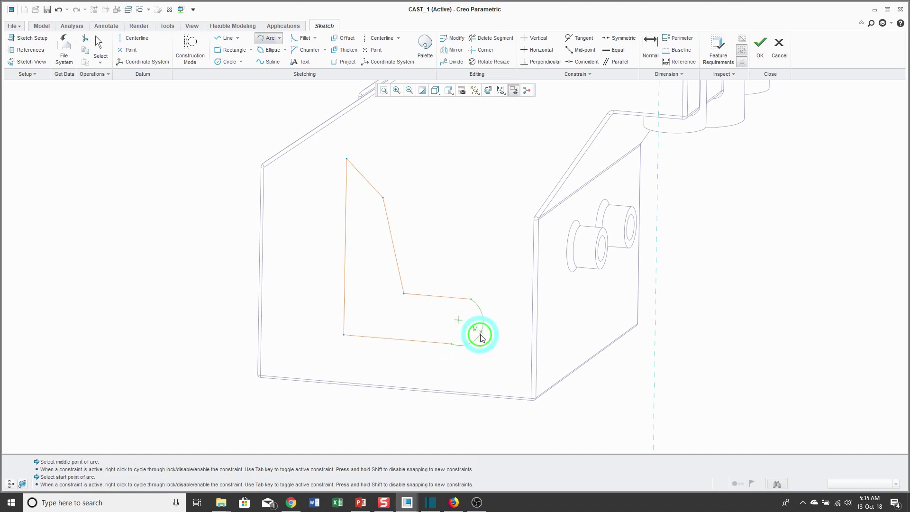
{"action": "middle_click", "coordinate": [478, 240]}
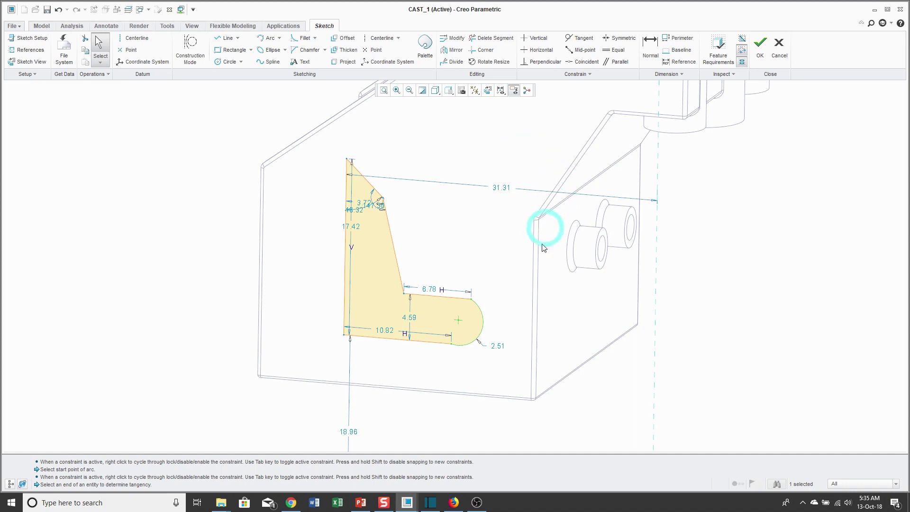
Add a Tangent constraint between the end arc and the upper horizontal line.
{"action": "scroll", "coordinate": [493, 334], "scroll_direction": "down", "scroll_amount": 2}
{"action": "scroll", "coordinate": [491, 328], "scroll_direction": "down", "scroll_amount": 1}
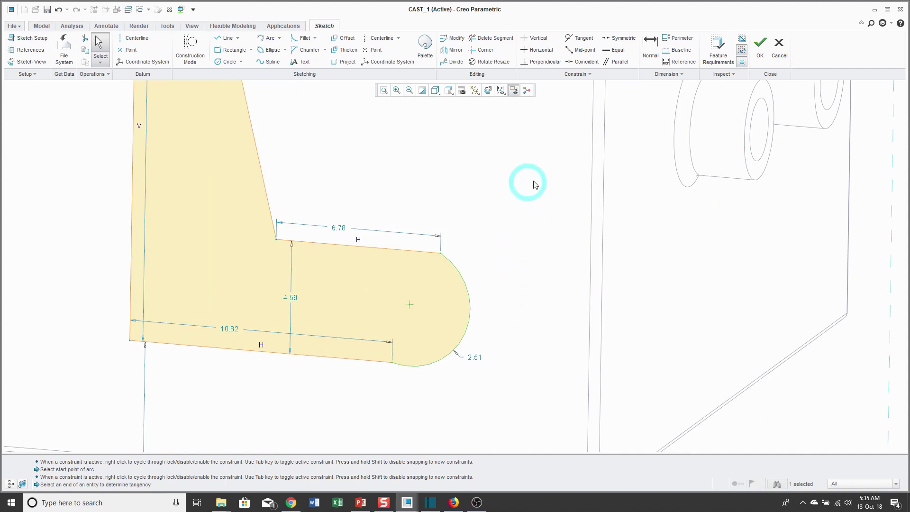
{"action": "left_click", "coordinate": [581, 41]}
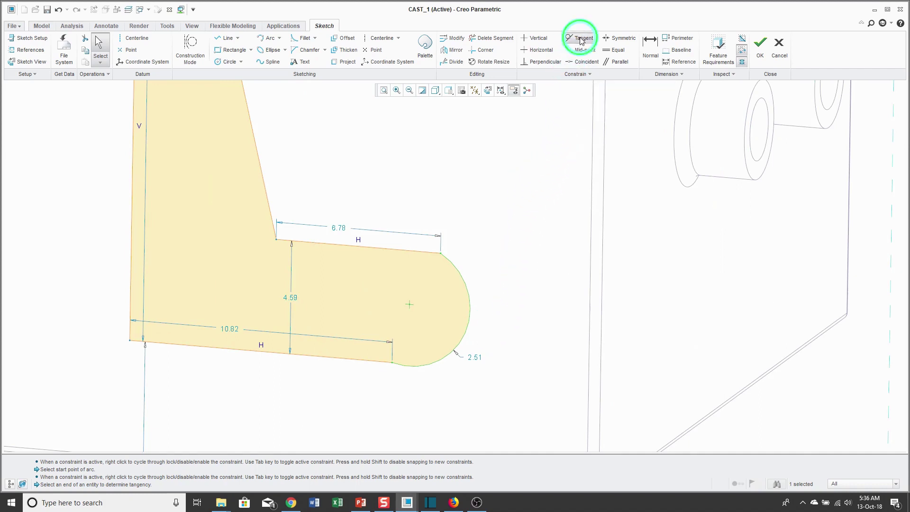
{"action": "left_click", "coordinate": [465, 275]}
{"action": "left_click", "coordinate": [384, 247]}
{"action": "left_click", "coordinate": [384, 247]}
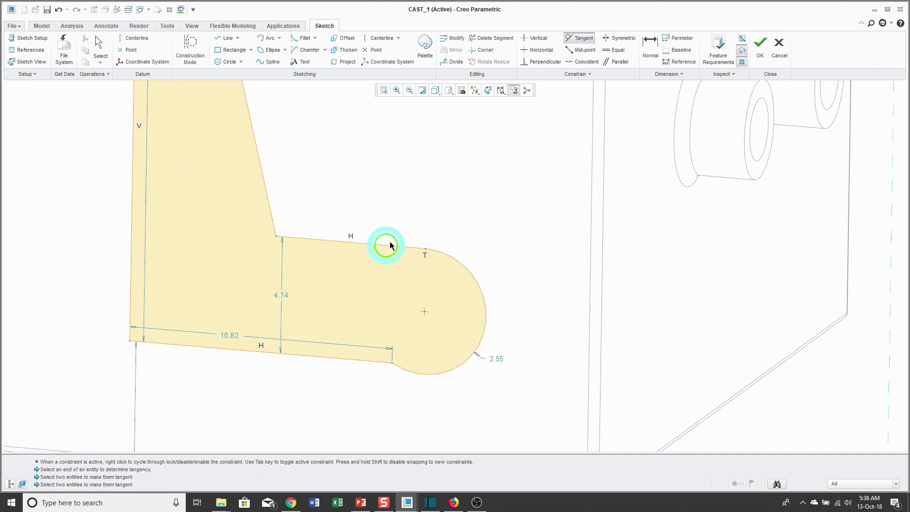
Add a Tangent constraint between the end arc and the lower horizontal line.
{"action": "left_click", "coordinate": [520, 167]}
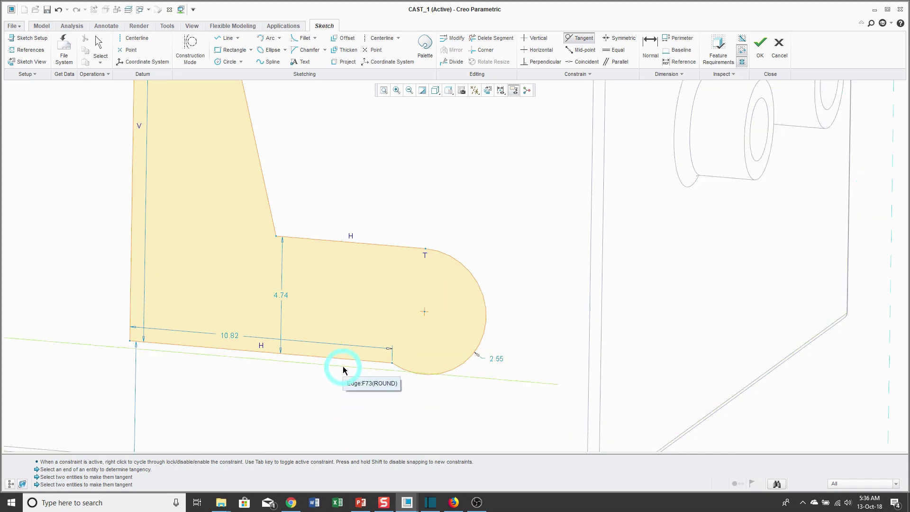
{"action": "left_click", "coordinate": [375, 362]}
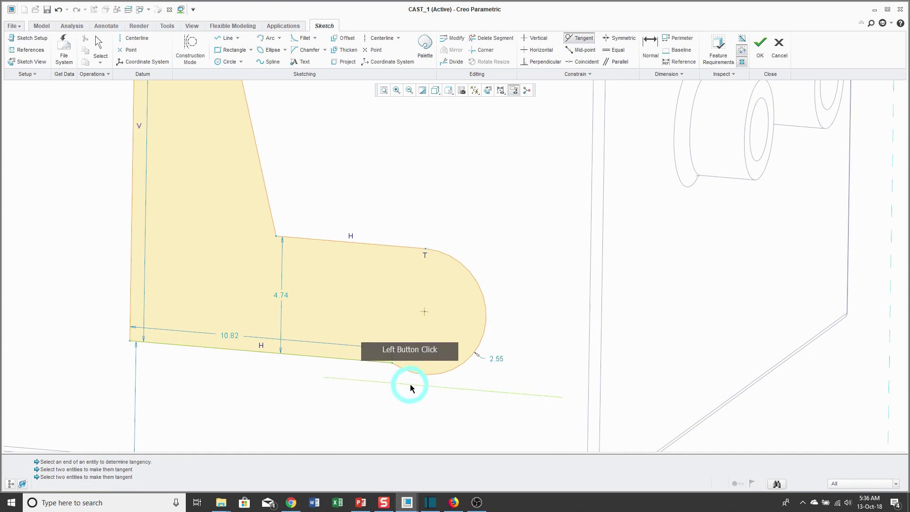
{"action": "left_click", "coordinate": [417, 373]}
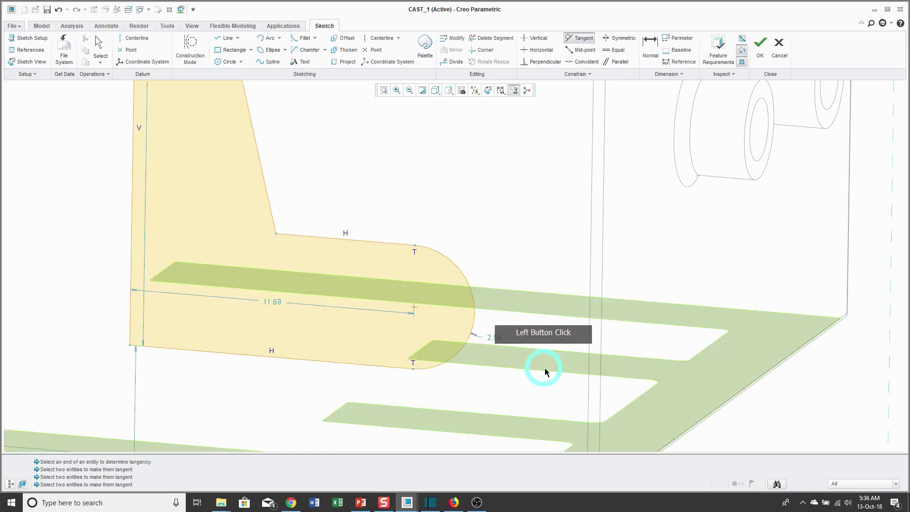
{"action": "key", "text": "ctrl+d"}
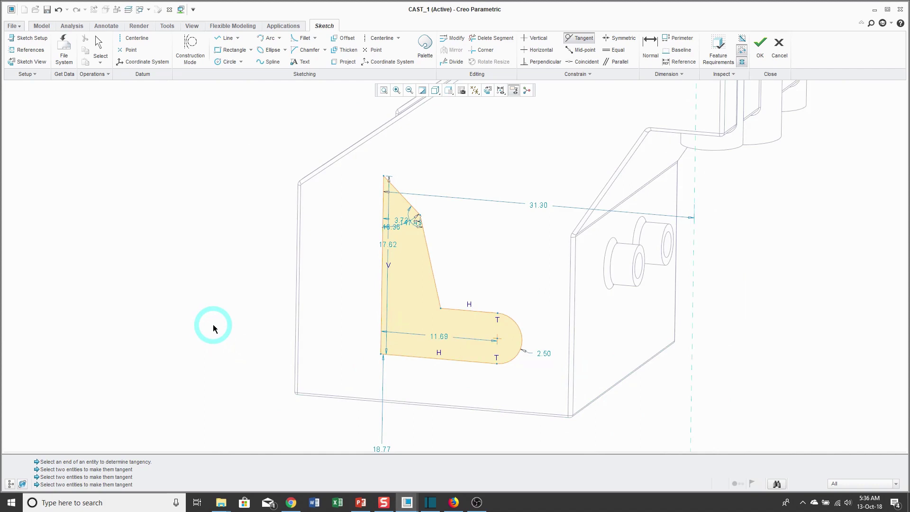
{"action": "middle_click", "coordinate": [213, 325]}
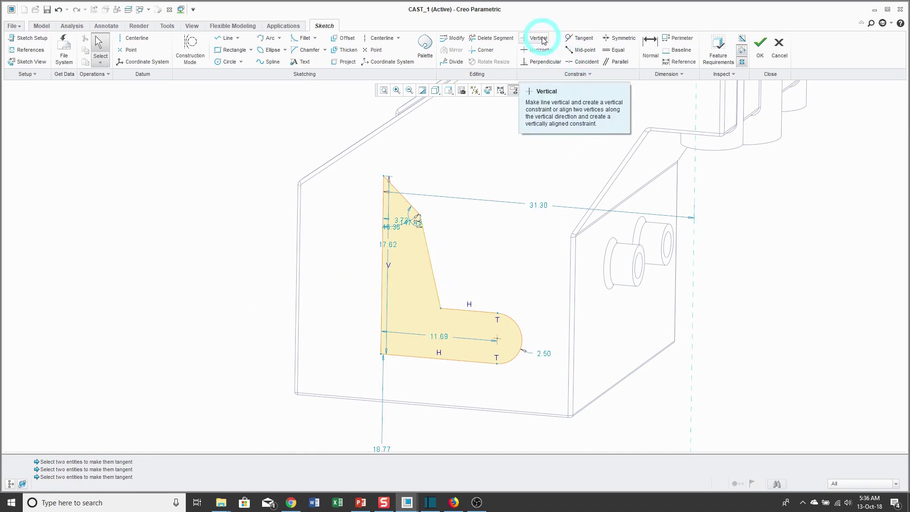
Add a Vertical constraint to the steep slanted line above the inner corner of the profile.
{"action": "left_click", "coordinate": [431, 264]}
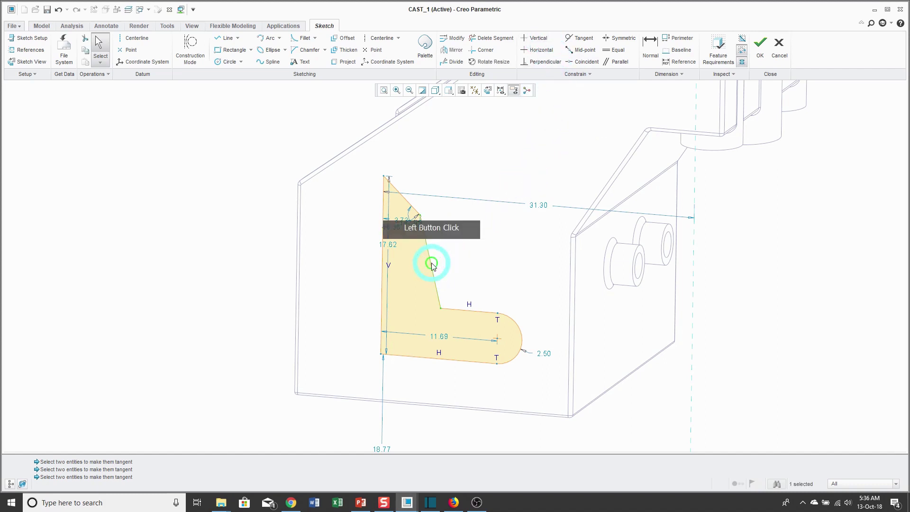
{"action": "right_click", "coordinate": [489, 242]}
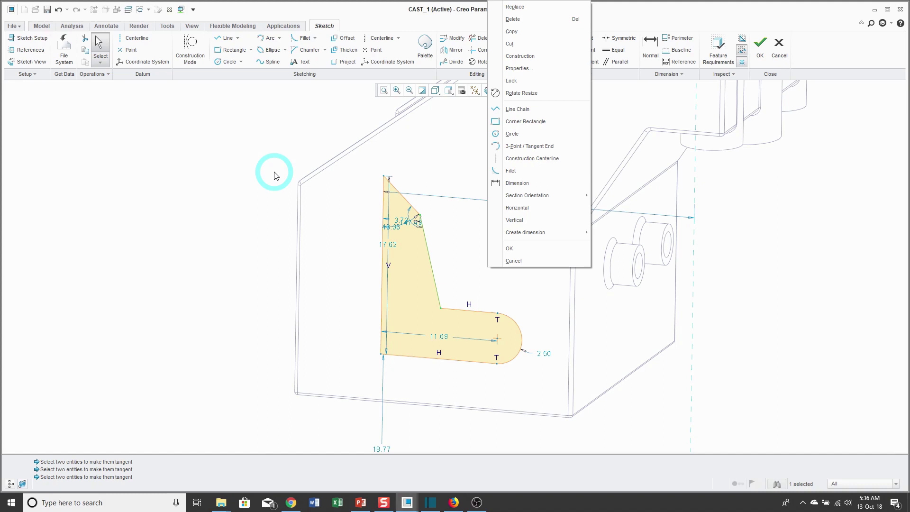
{"action": "left_click", "coordinate": [523, 224]}
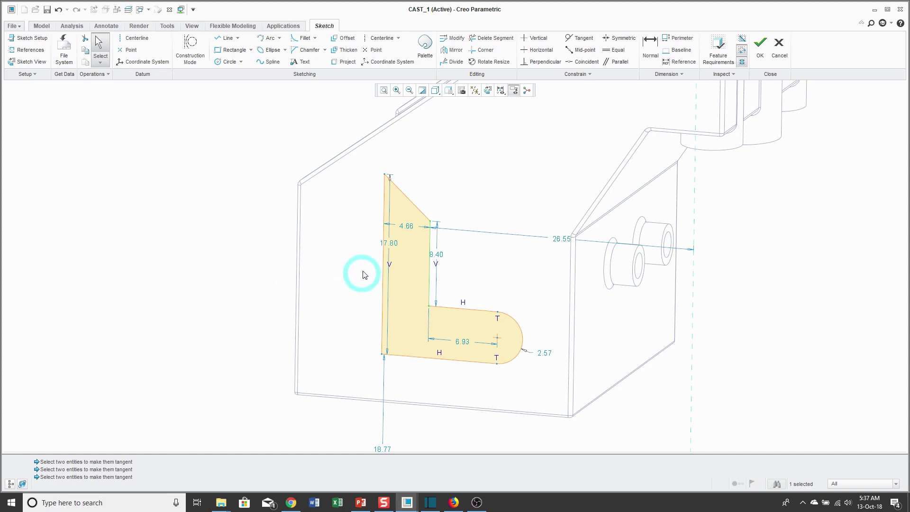
Move the long vertical line's length dimension outside the profile and set it to 16.
{"action": "left_click_drag", "start_coordinate": [393, 243], "coordinate": [341, 271]}
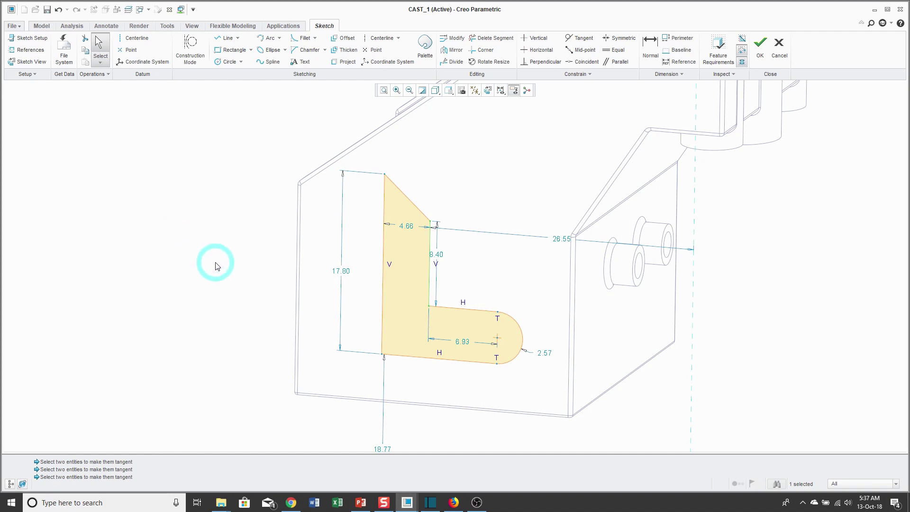
{"action": "double_click", "coordinate": [340, 272]}
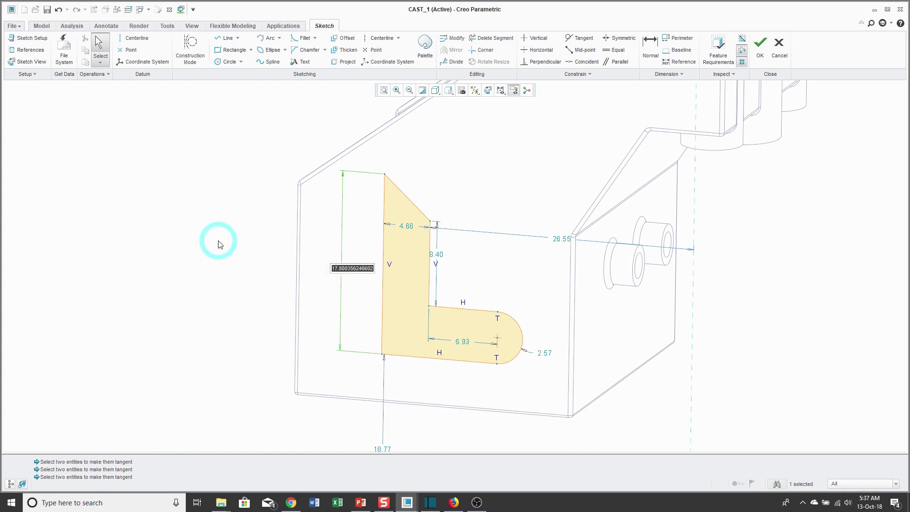
{"action": "type", "text": "16"}
{"action": "key", "text": "Return"}
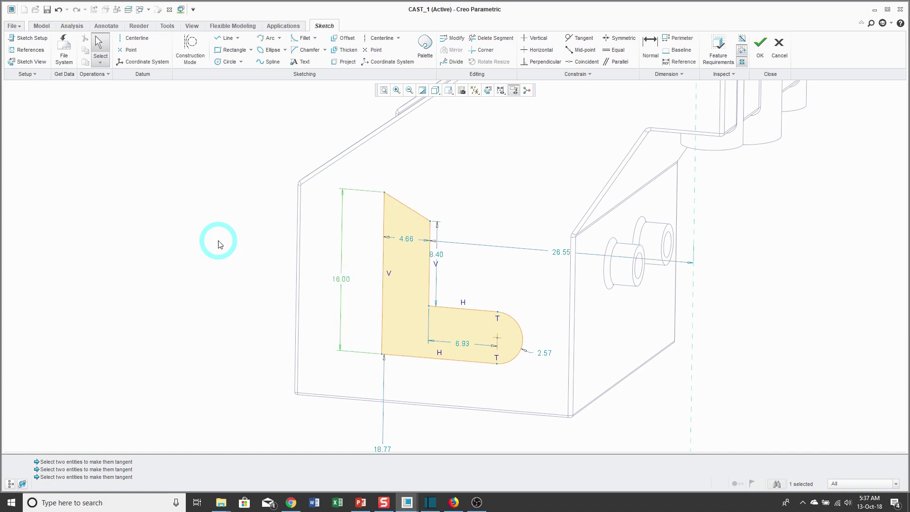
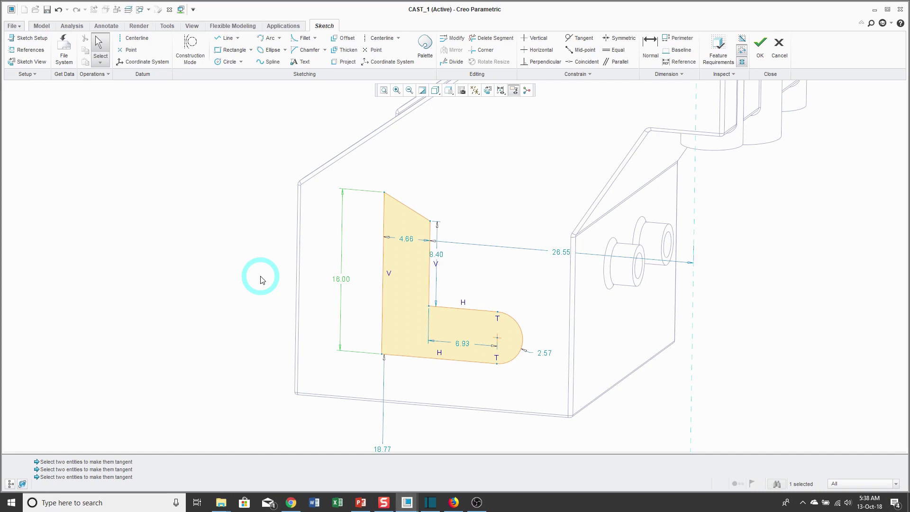
Try a vertical distance dimension between the endpoints of the short slanted line, and undo it.
{"action": "left_click", "coordinate": [651, 52]}
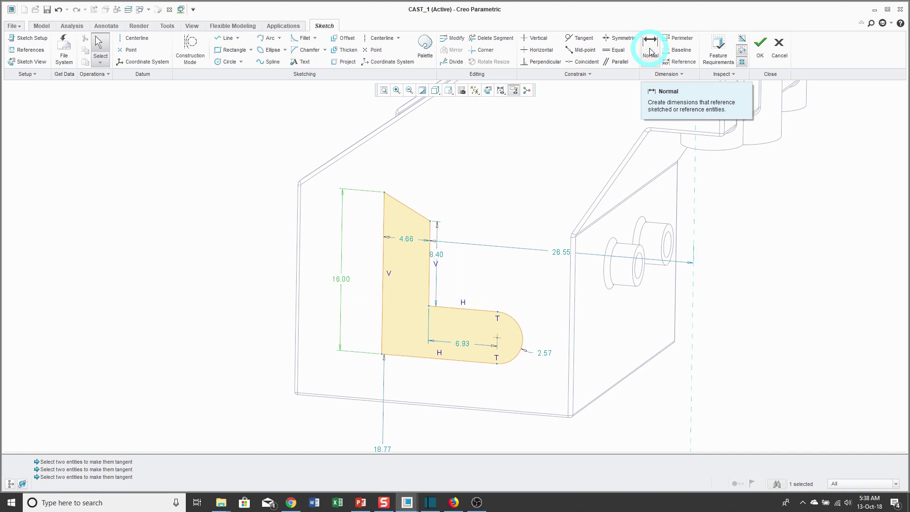
{"action": "right_click", "coordinate": [187, 216]}
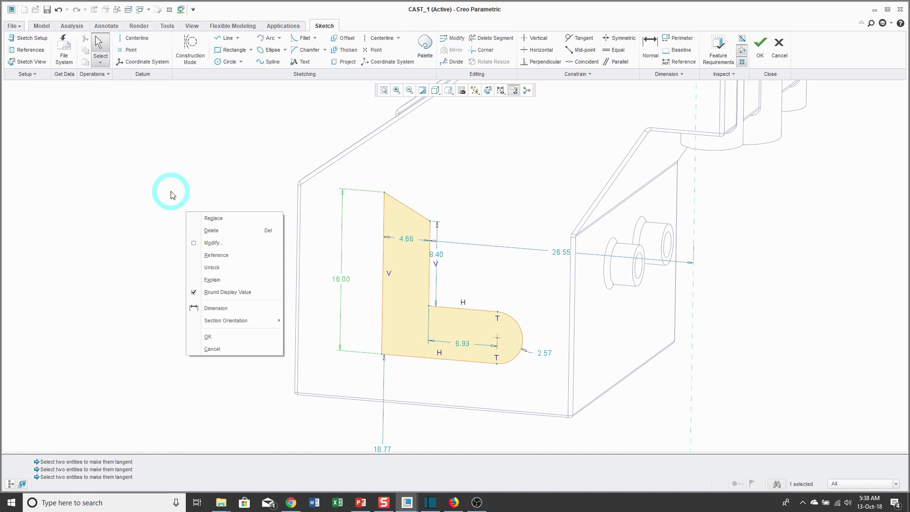
{"action": "left_click", "coordinate": [229, 309]}
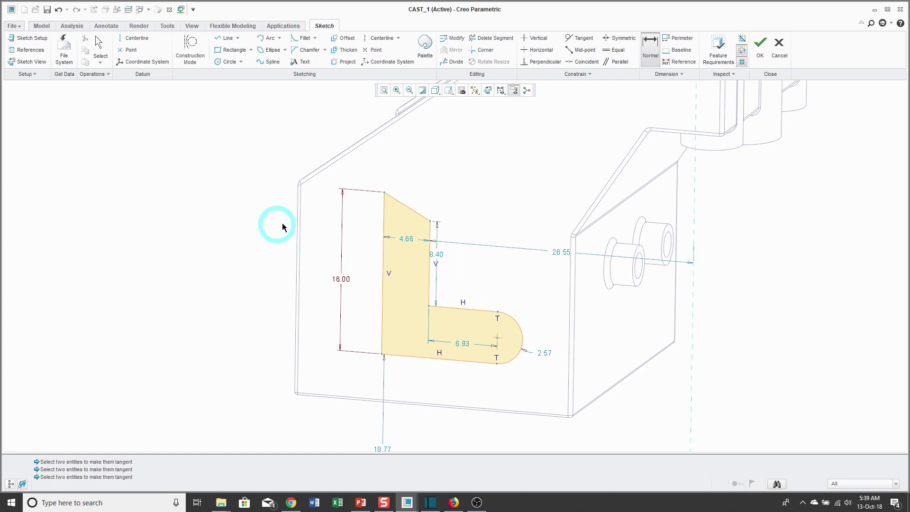
{"action": "scroll", "coordinate": [424, 211], "scroll_direction": "up", "scroll_amount": 1}
{"action": "scroll", "coordinate": [424, 210], "scroll_direction": "up", "scroll_amount": 3}
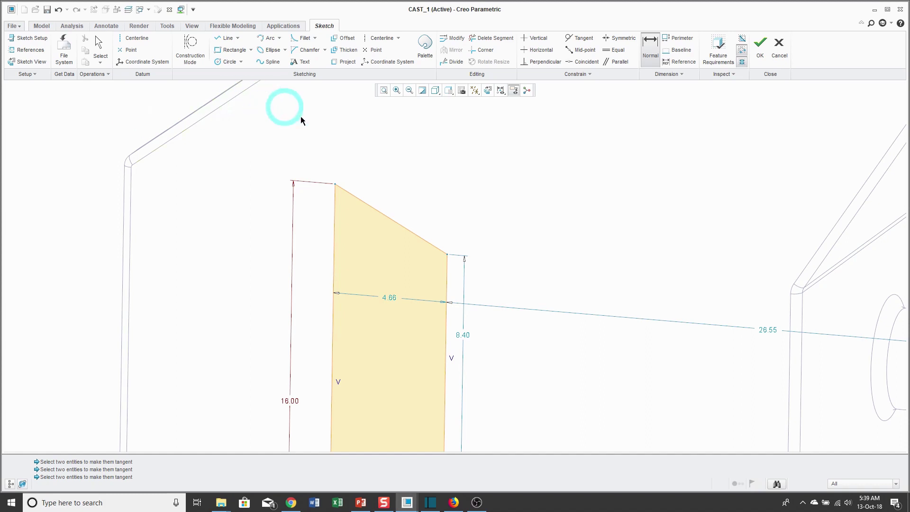
{"action": "left_click", "coordinate": [333, 188]}
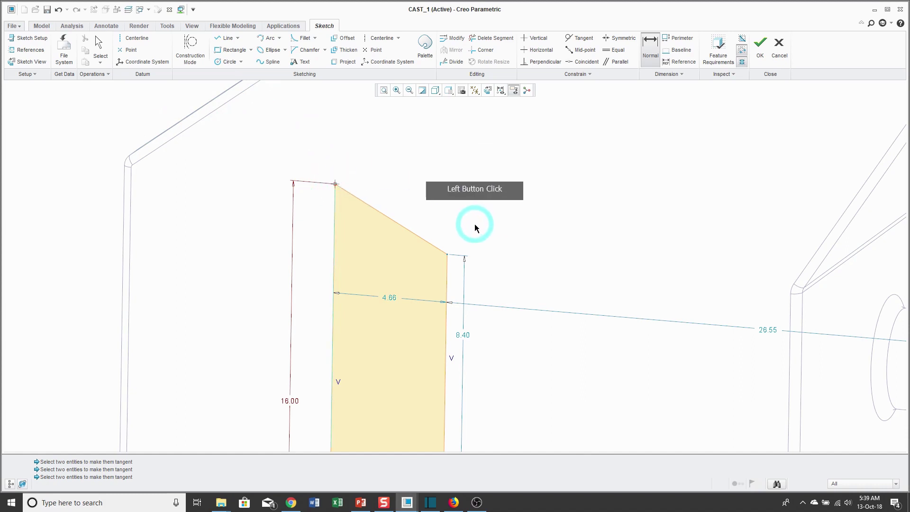
{"action": "left_click", "coordinate": [528, 229]}
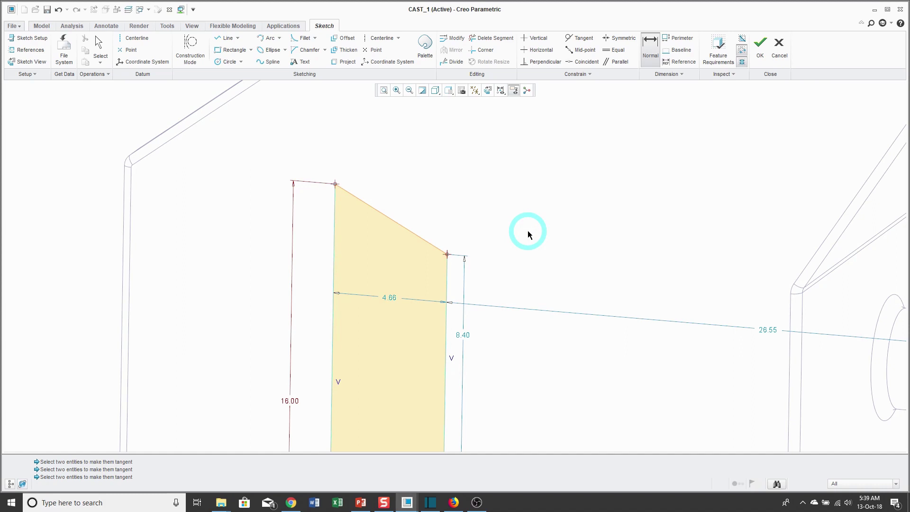
{"action": "left_click", "coordinate": [690, 205]}
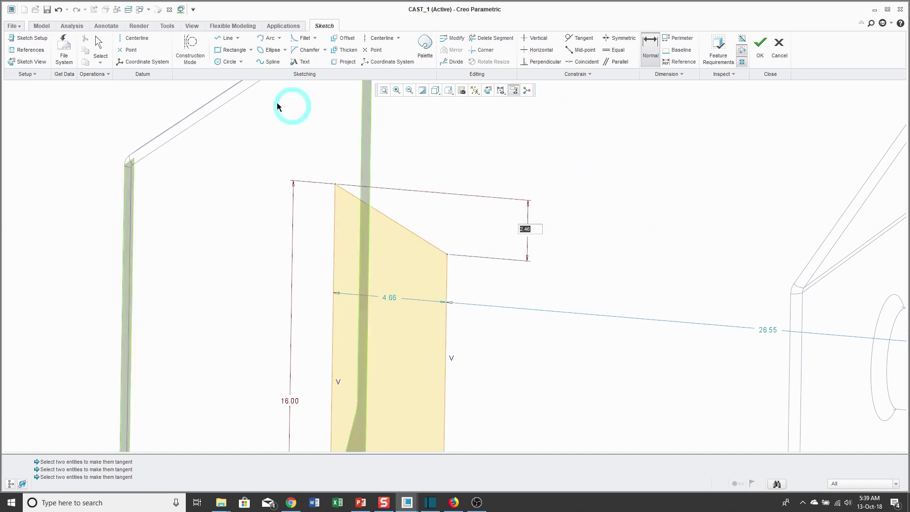
{"action": "left_click", "coordinate": [77, 109]}
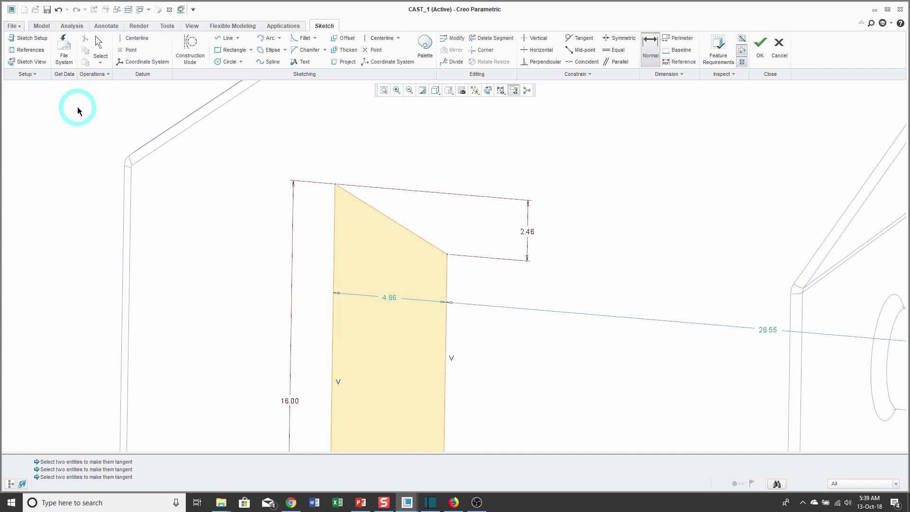
{"action": "left_click", "coordinate": [59, 10]}
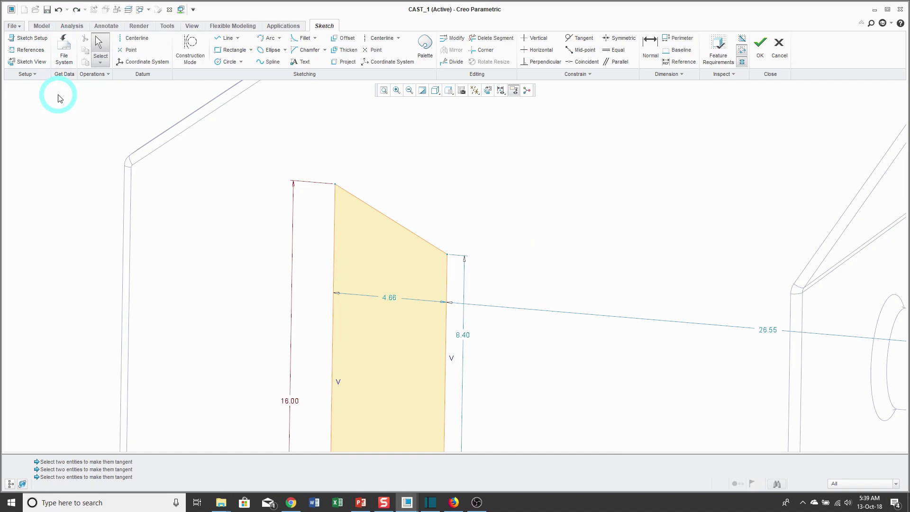
Try a horizontal distance dimension between the endpoints of the short slanted line, and undo it.
{"action": "right_click", "coordinate": [67, 129]}
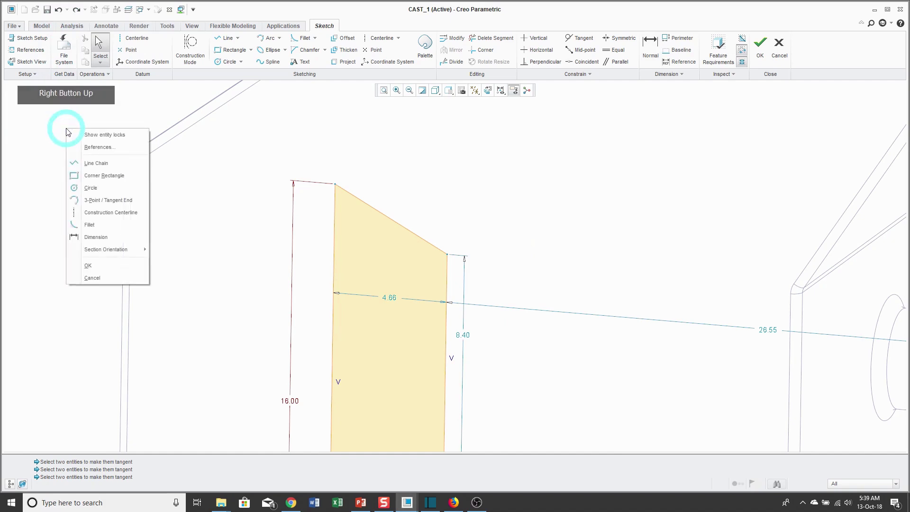
{"action": "left_click", "coordinate": [101, 238]}
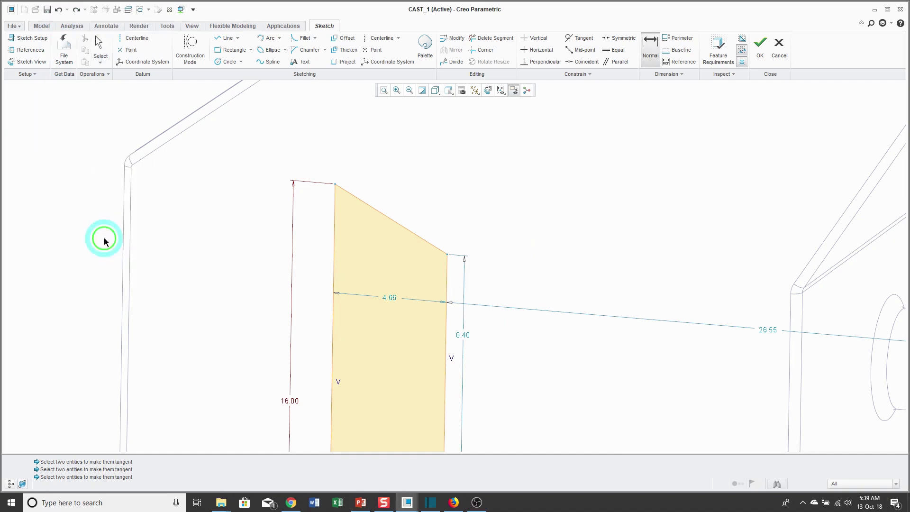
{"action": "left_click", "coordinate": [336, 188]}
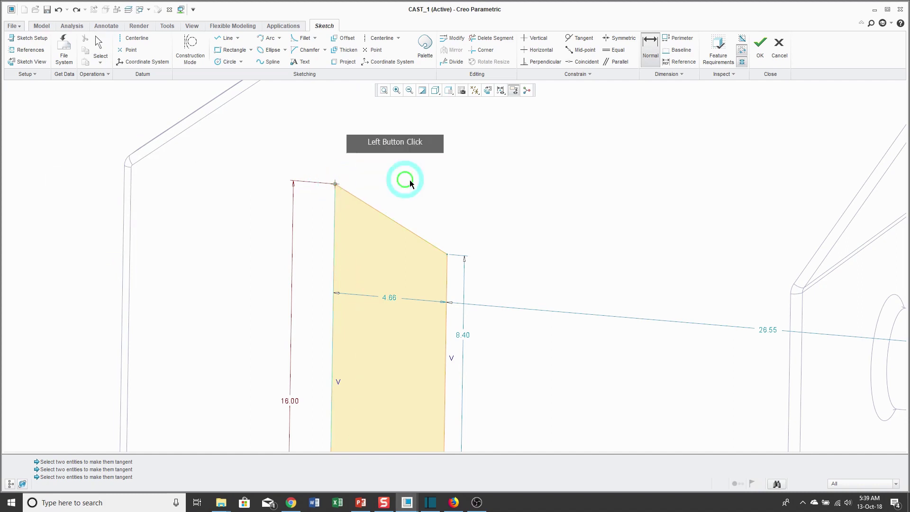
{"action": "left_click", "coordinate": [448, 255]}
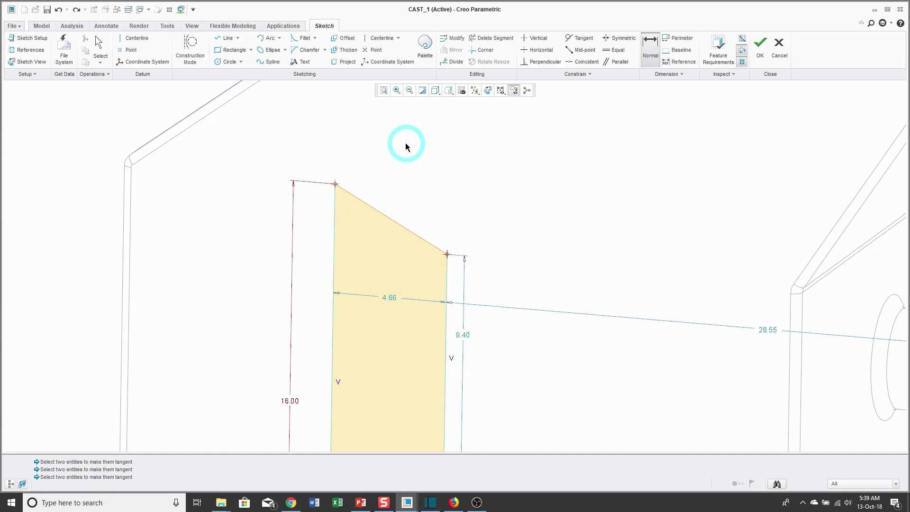
{"action": "middle_click", "coordinate": [405, 145]}
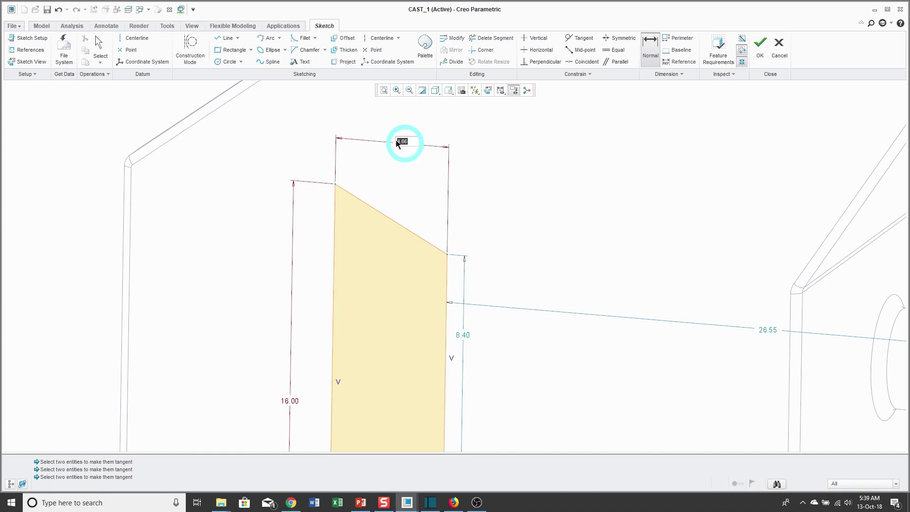
{"action": "middle_click", "coordinate": [142, 98]}
{"action": "left_click", "coordinate": [59, 10]}
{"action": "left_click", "coordinate": [68, 95]}
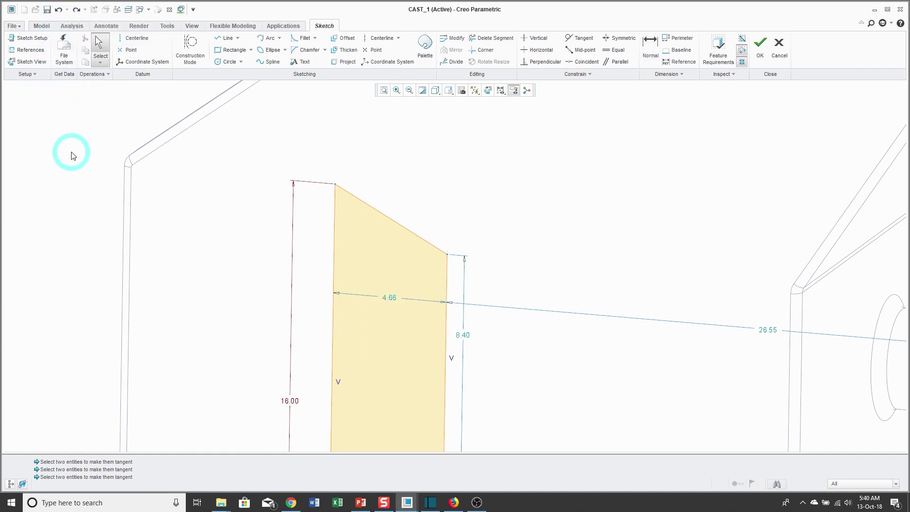
Dimension the short slanted line along its own length and set it to 5.
{"action": "mouse_move", "coordinate": [71, 153]}
{"action": "right_mouse_down"}
{"action": "mouse_move", "coordinate": [66, 178]}
{"action": "mouse_move", "coordinate": [104, 266]}
{"action": "right_mouse_up"}
{"action": "left_click", "coordinate": [209, 238]}
{"action": "left_click", "coordinate": [398, 221]}
{"action": "left_click", "coordinate": [425, 180]}
{"action": "left_click", "coordinate": [220, 96]}
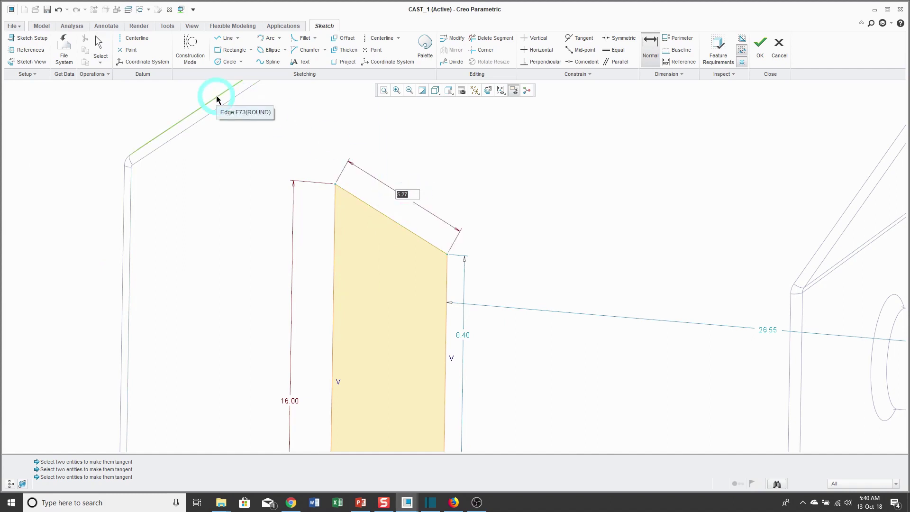
{"action": "type", "text": "5"}
{"action": "key", "text": "Return"}
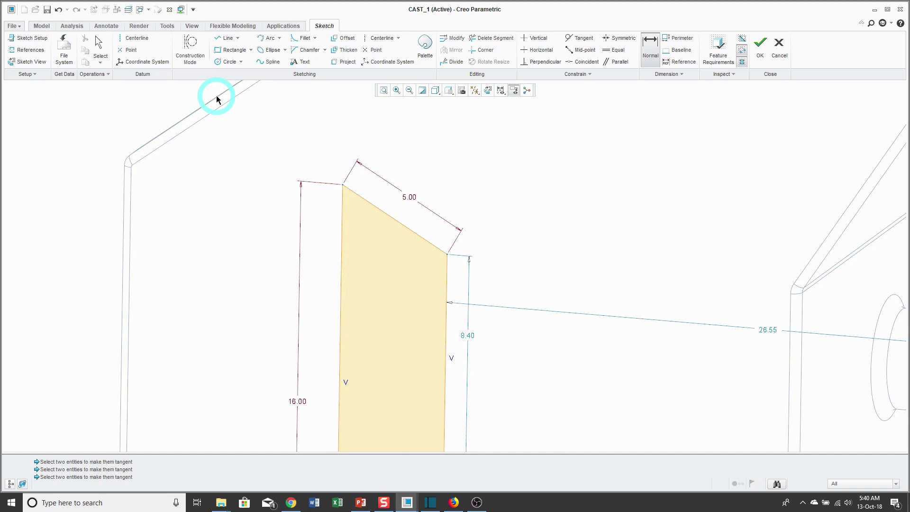
Add a radius dimension to the end arc and set it to 2.5.
{"action": "scroll", "coordinate": [363, 185], "scroll_direction": "down", "scroll_amount": 3}
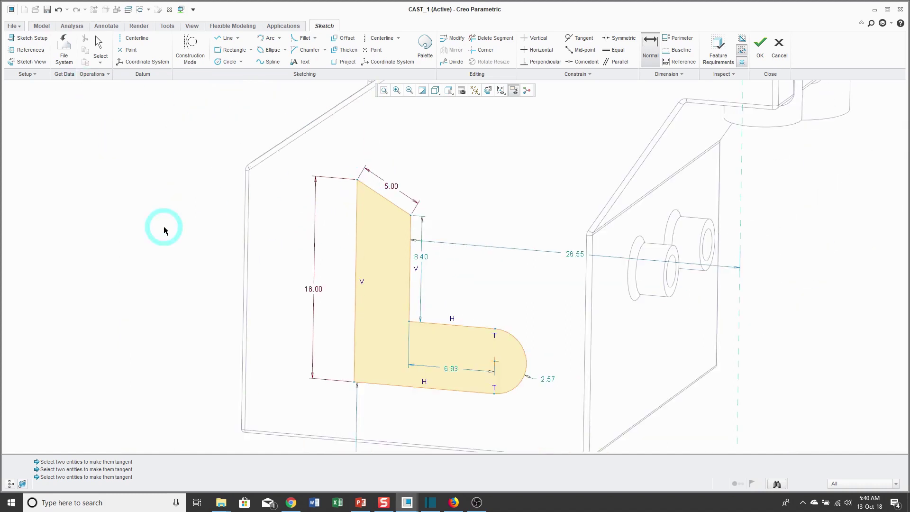
{"action": "scroll", "coordinate": [416, 197], "scroll_direction": "down", "scroll_amount": 1}
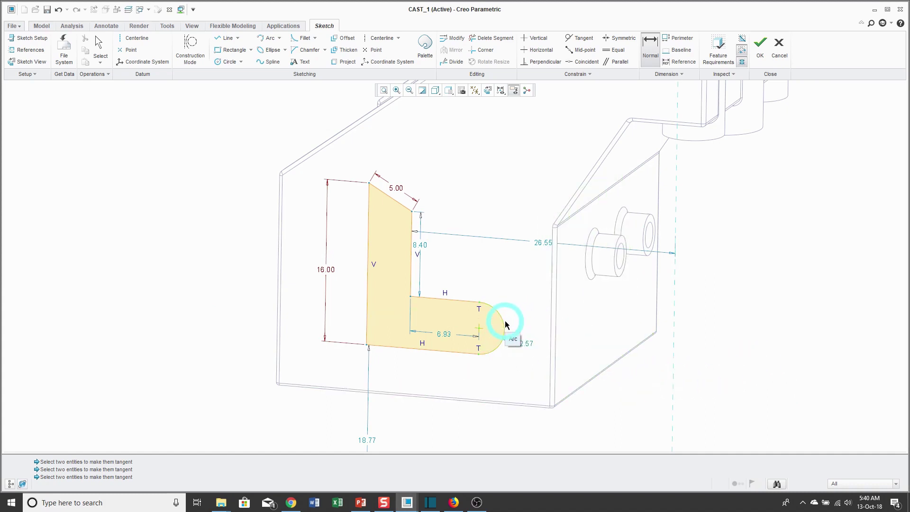
{"action": "left_click", "coordinate": [518, 310]}
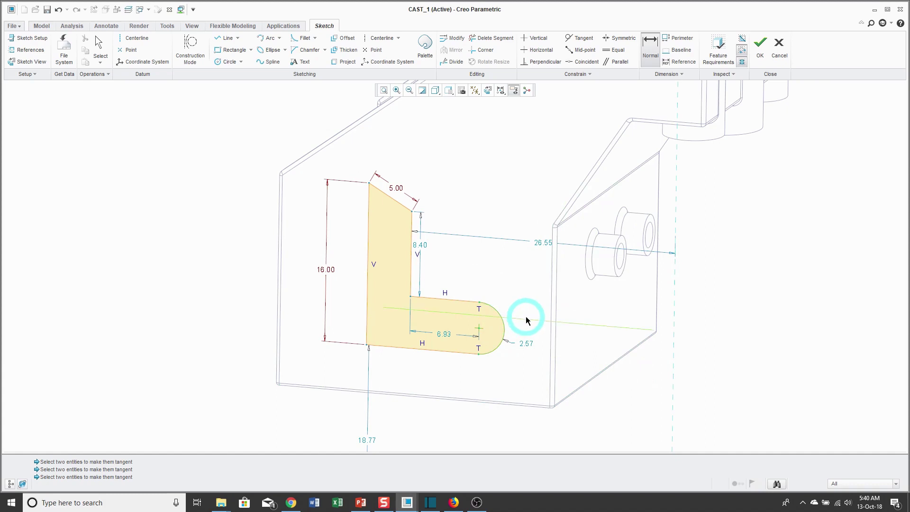
{"action": "type", "text": "2.5"}
{"action": "left_click", "coordinate": [766, 349]}
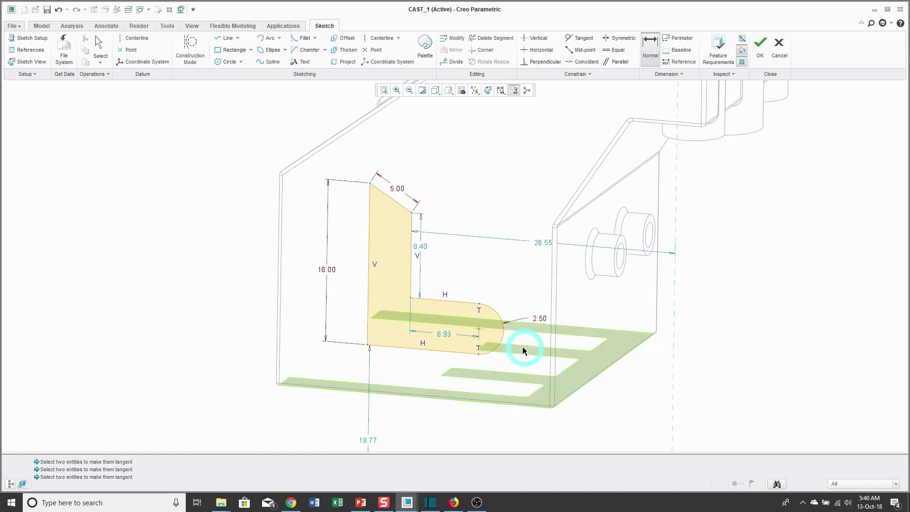
Add a diameter dimension to the end arc and resolve the conflict by deleting the 2.50 radius dimension.
{"action": "left_click", "coordinate": [543, 356]}
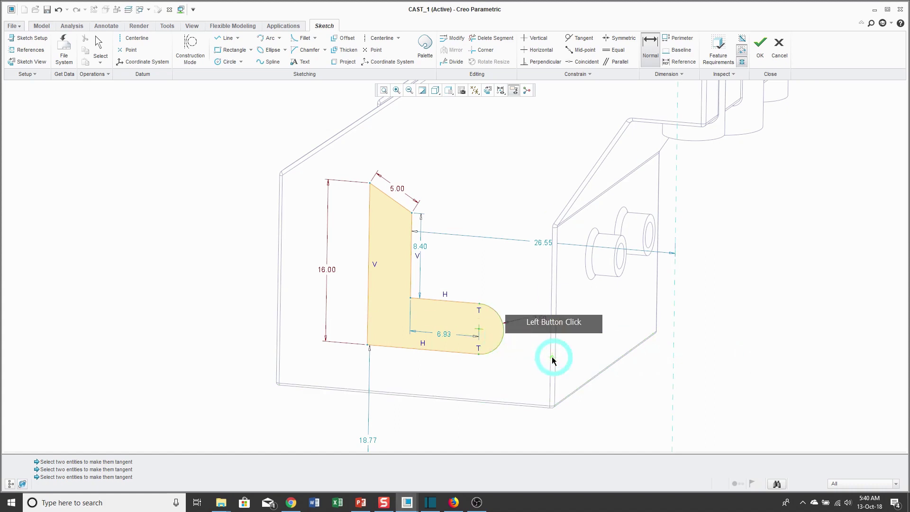
{"action": "left_click", "coordinate": [505, 342]}
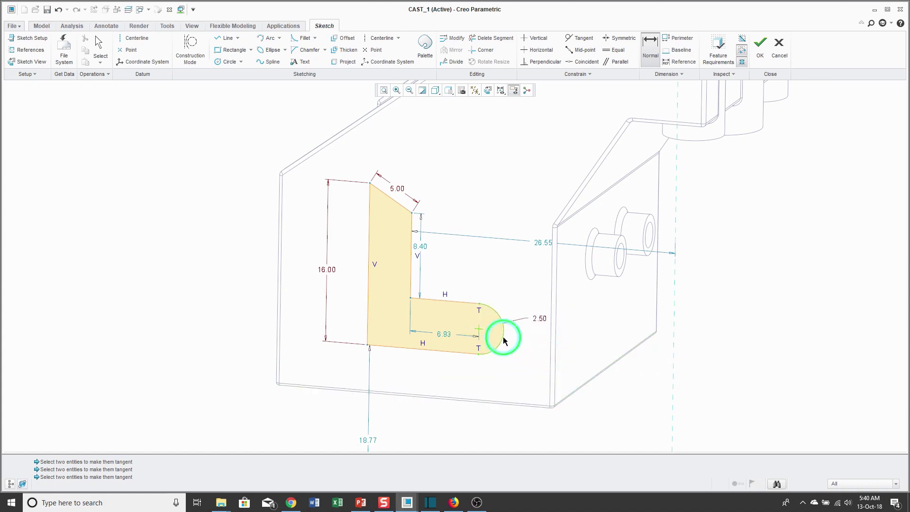
{"action": "left_click", "coordinate": [523, 367]}
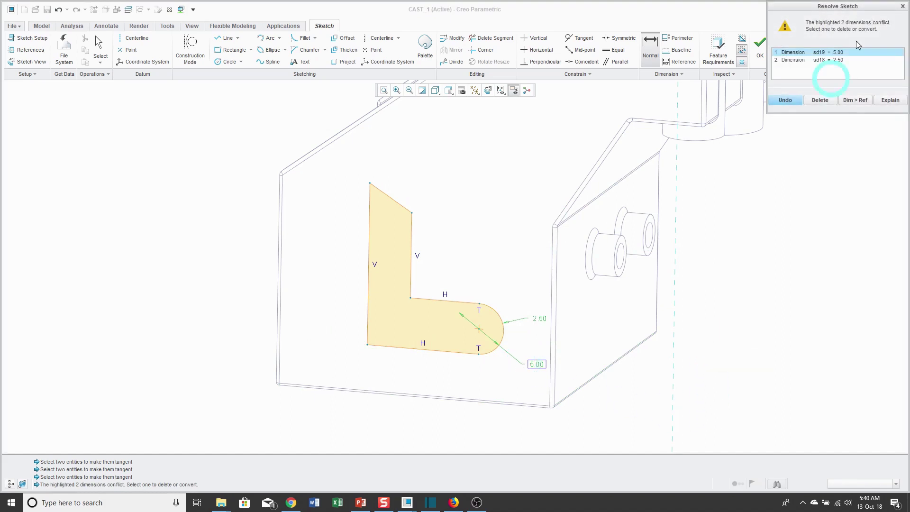
{"action": "left_click", "coordinate": [869, 9]}
{"action": "mouse_move", "coordinate": [869, 8]}
{"action": "left_mouse_down"}
{"action": "mouse_move", "coordinate": [842, 180]}
{"action": "mouse_move", "coordinate": [805, 204]}
{"action": "left_mouse_up"}
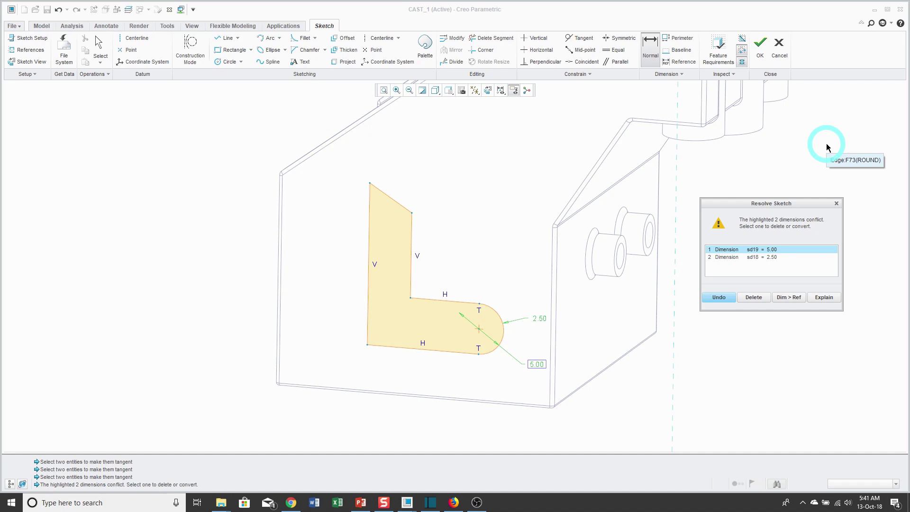
{"action": "left_click", "coordinate": [765, 259]}
{"action": "left_click", "coordinate": [755, 297]}
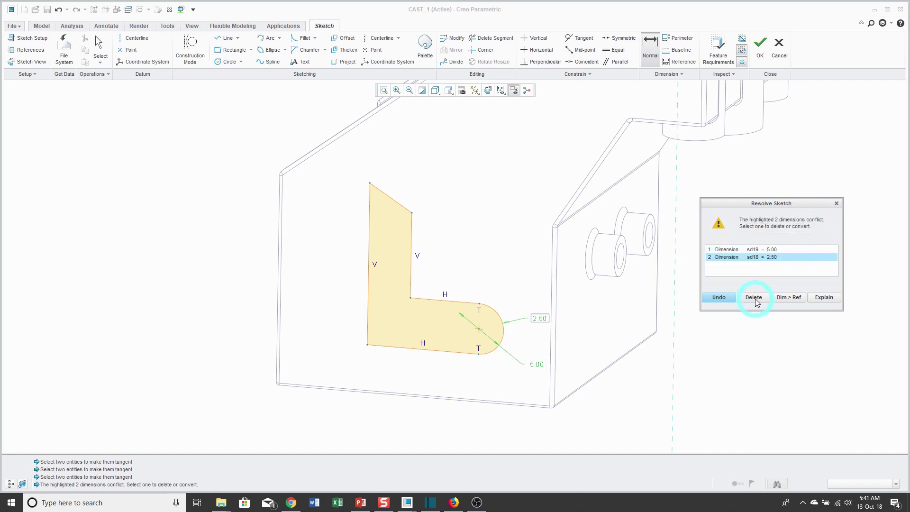
{"action": "left_click", "coordinate": [775, 335]}
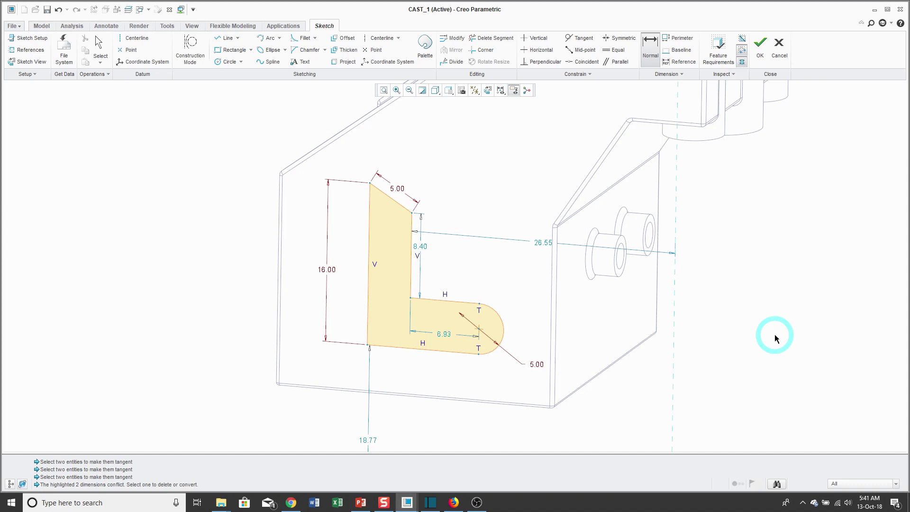
{"action": "middle_click", "coordinate": [764, 254]}
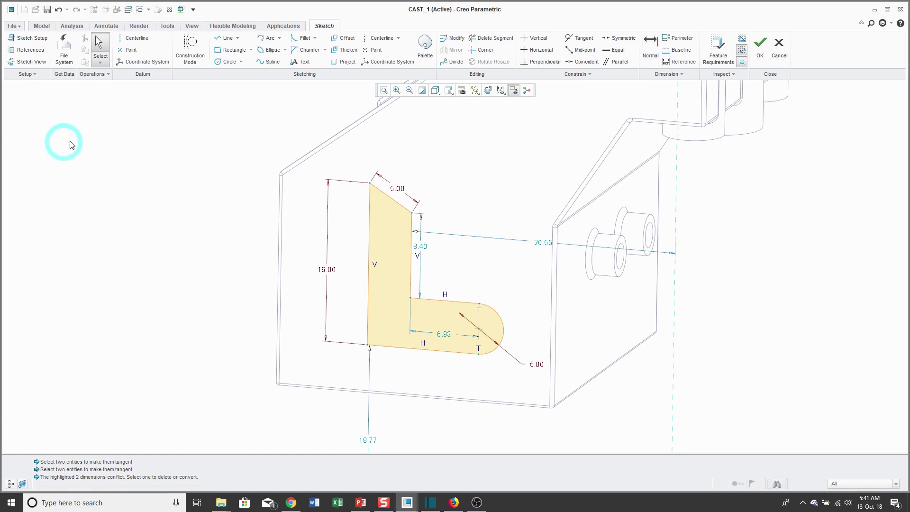
Undo the separate diameter dimension on the end arc and convert the arc's radius dimension to a diameter.
{"action": "left_click", "coordinate": [58, 9]}
{"action": "left_click", "coordinate": [204, 309]}
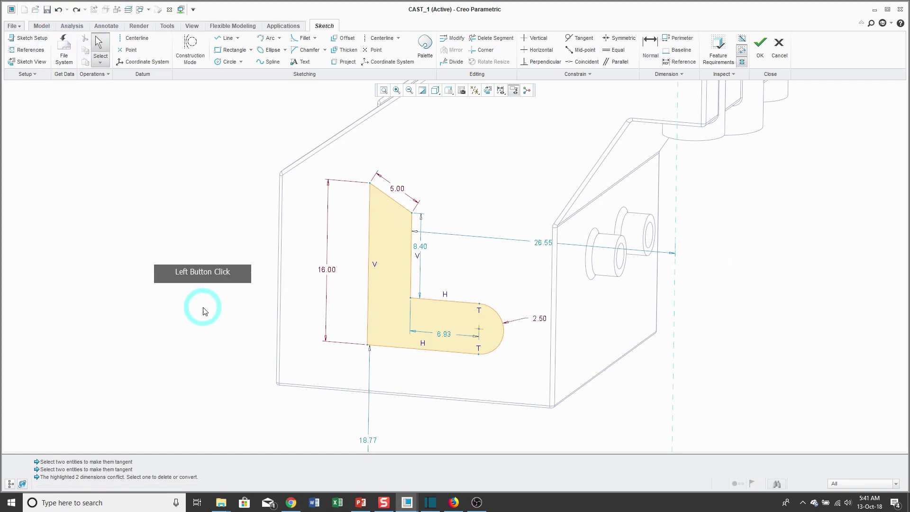
{"action": "left_click", "coordinate": [541, 321]}
{"action": "right_click", "coordinate": [705, 274]}
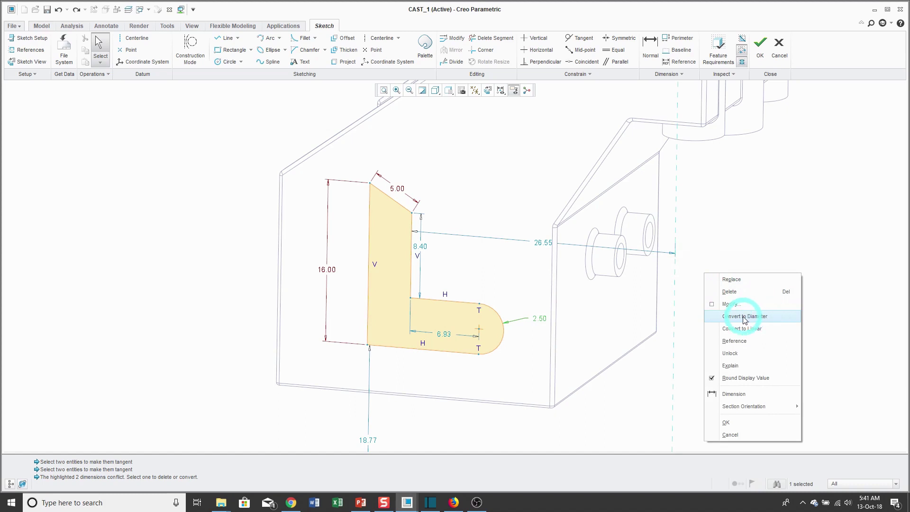
{"action": "left_click", "coordinate": [745, 321]}
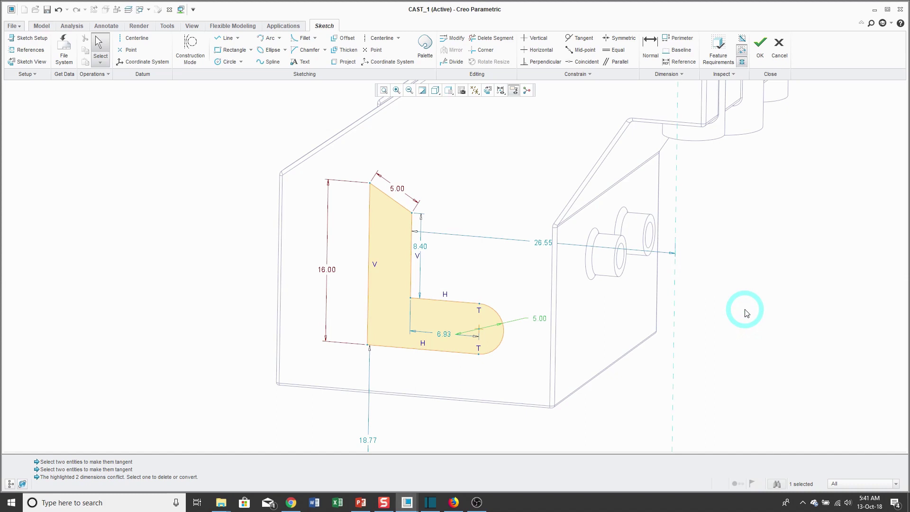
Try a 45 degree inside angle dimension between the long vertical line and the short slanted line, and undo it.
{"action": "scroll", "coordinate": [379, 198], "scroll_direction": "down", "scroll_amount": 4}
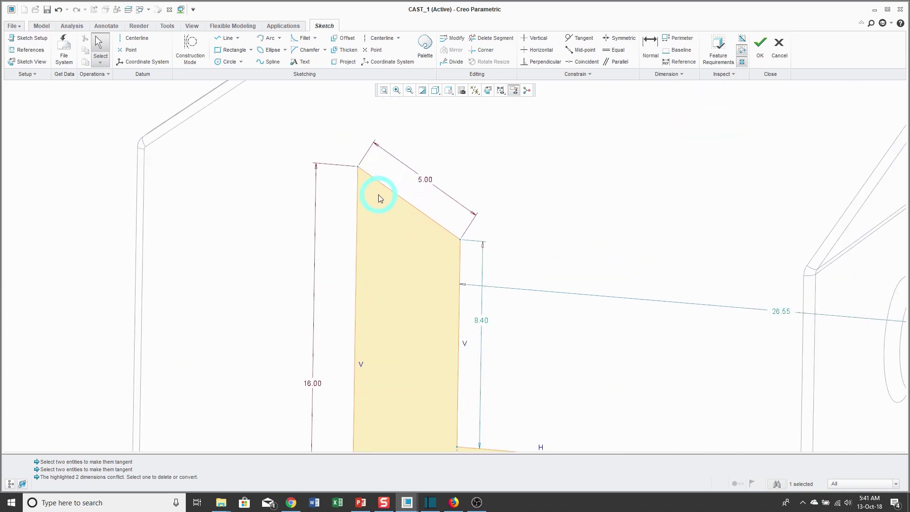
{"action": "scroll", "coordinate": [379, 198], "scroll_direction": "down", "scroll_amount": 1}
{"action": "scroll", "coordinate": [407, 239], "scroll_direction": "up", "scroll_amount": 1}
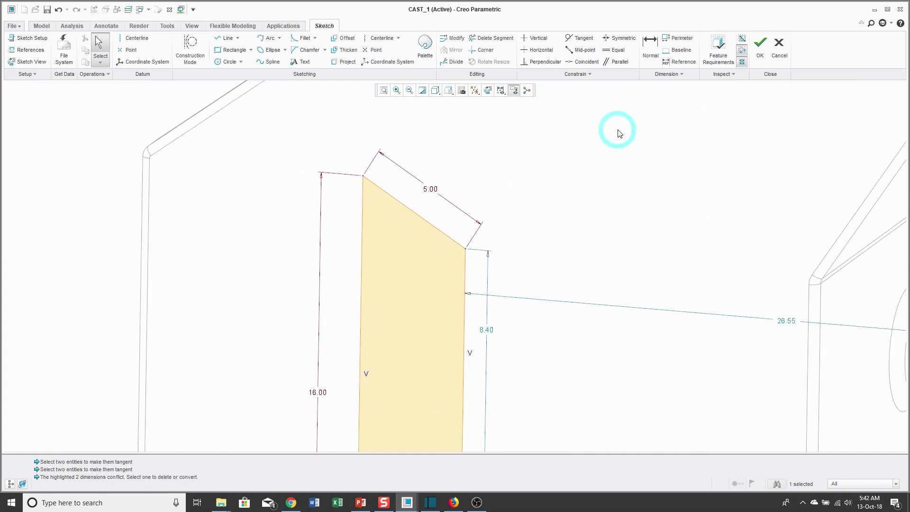
{"action": "left_click", "coordinate": [652, 57]}
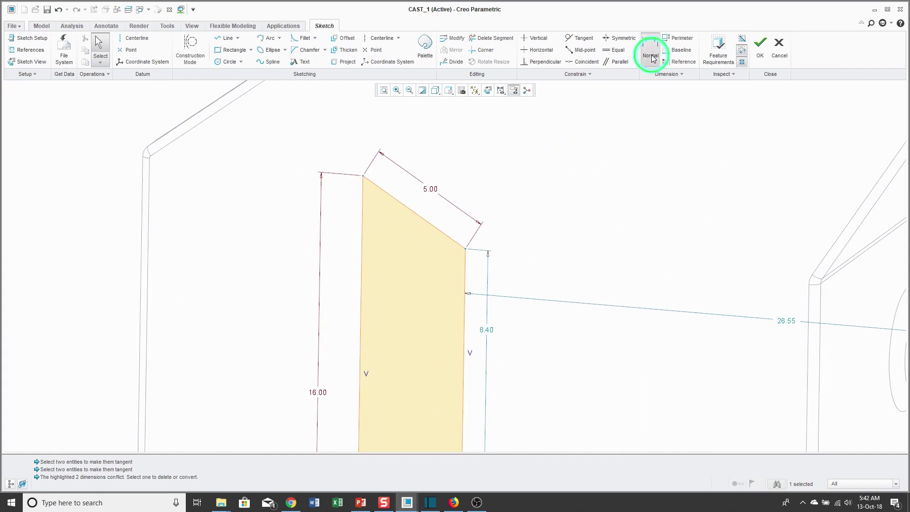
{"action": "left_click", "coordinate": [363, 260]}
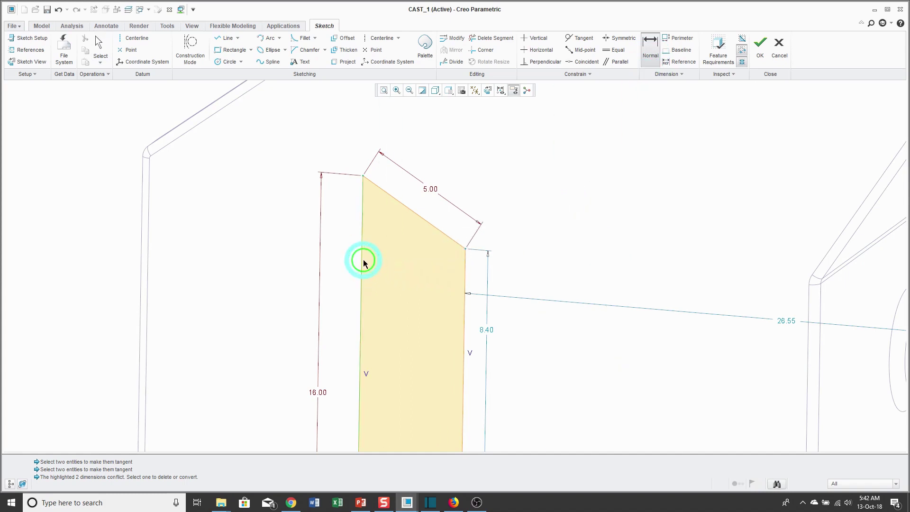
{"action": "left_click", "coordinate": [425, 221]}
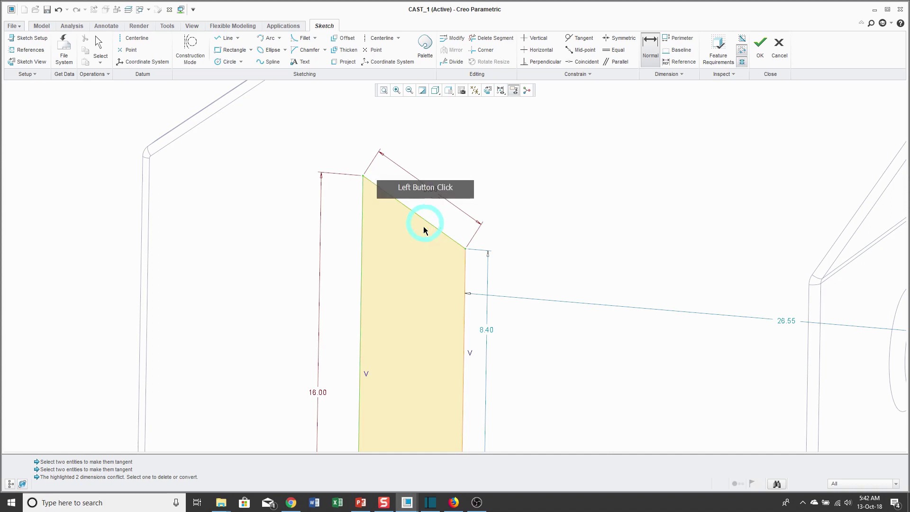
{"action": "middle_click", "coordinate": [408, 255]}
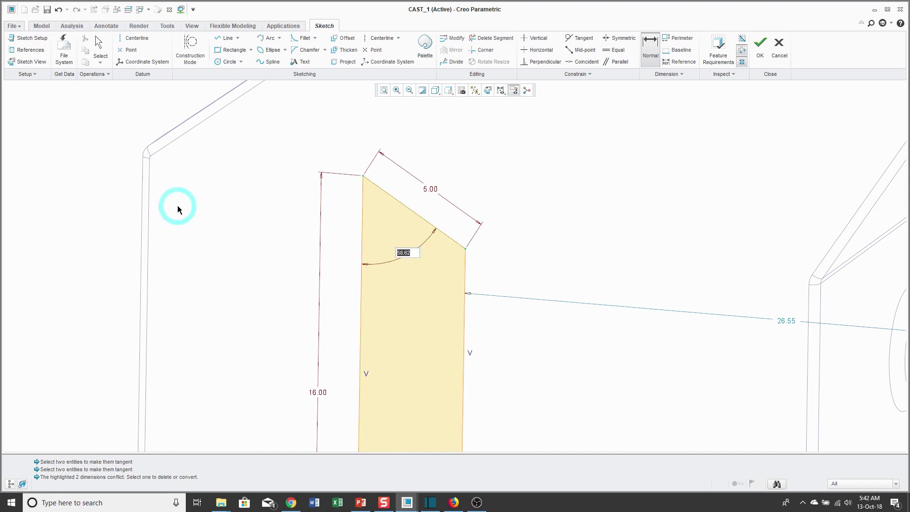
{"action": "type", "text": "45"}
{"action": "key", "text": "Return"}
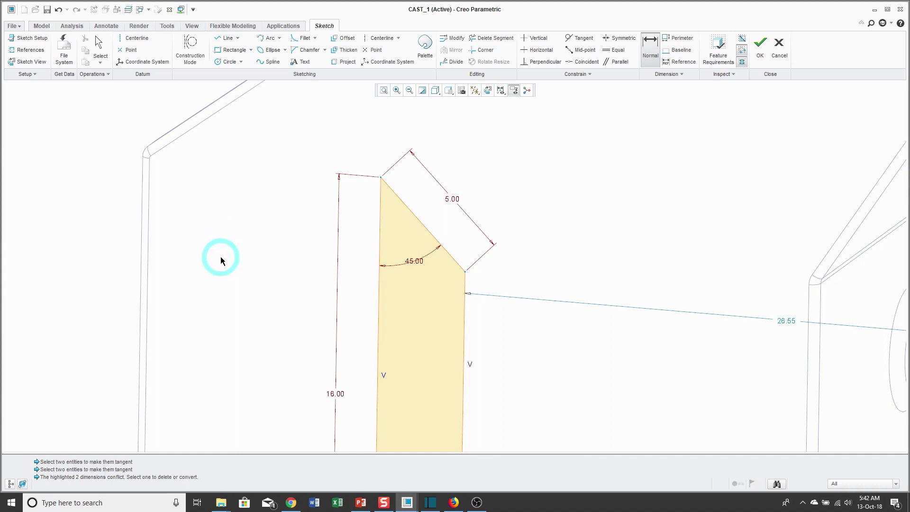
{"action": "left_click", "coordinate": [58, 11]}
{"action": "left_click", "coordinate": [59, 10]}
{"action": "left_click", "coordinate": [59, 82]}
Try the supplementary angle dimension between the long vertical line and the slanted line at 135 degrees, and undo it.
{"action": "right_click", "coordinate": [75, 153]}
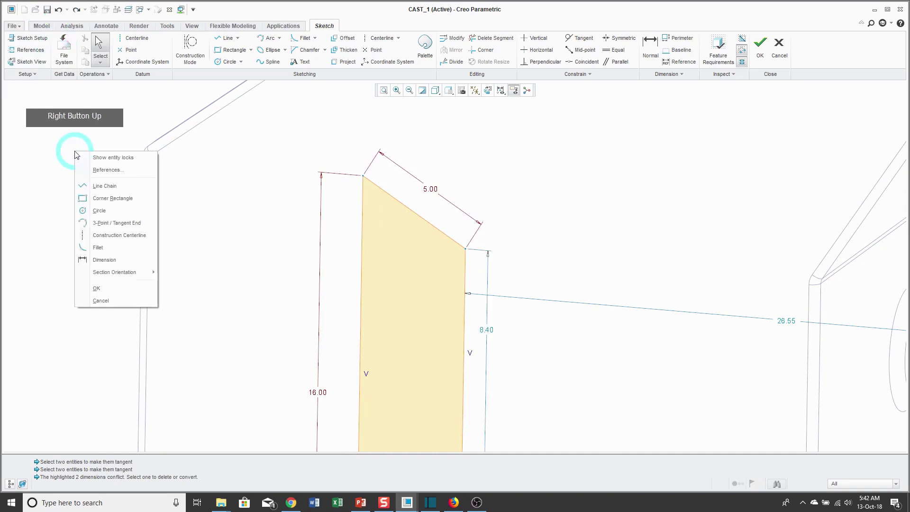
{"action": "left_click", "coordinate": [109, 260]}
{"action": "left_click", "coordinate": [359, 280]}
{"action": "left_click", "coordinate": [432, 226]}
{"action": "left_click", "coordinate": [433, 226]}
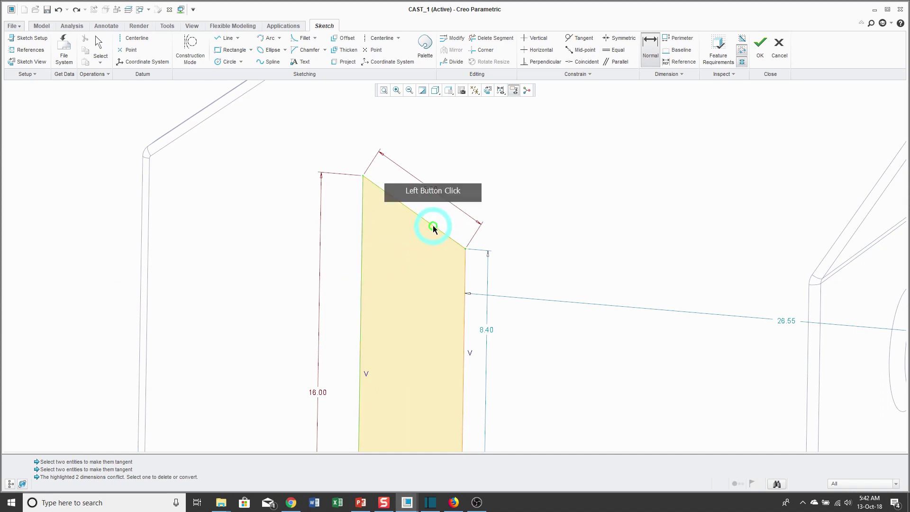
{"action": "scroll", "coordinate": [433, 226], "scroll_direction": "down", "scroll_amount": 4}
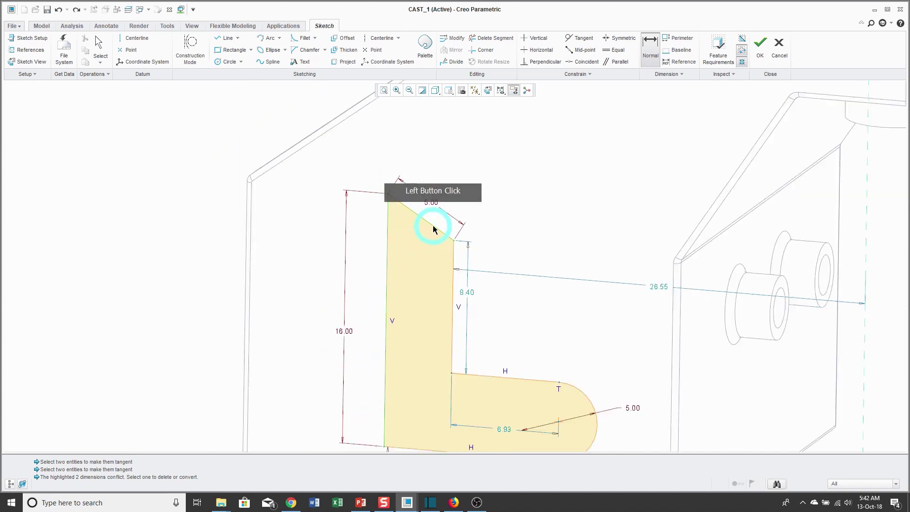
{"action": "middle_click", "coordinate": [437, 172]}
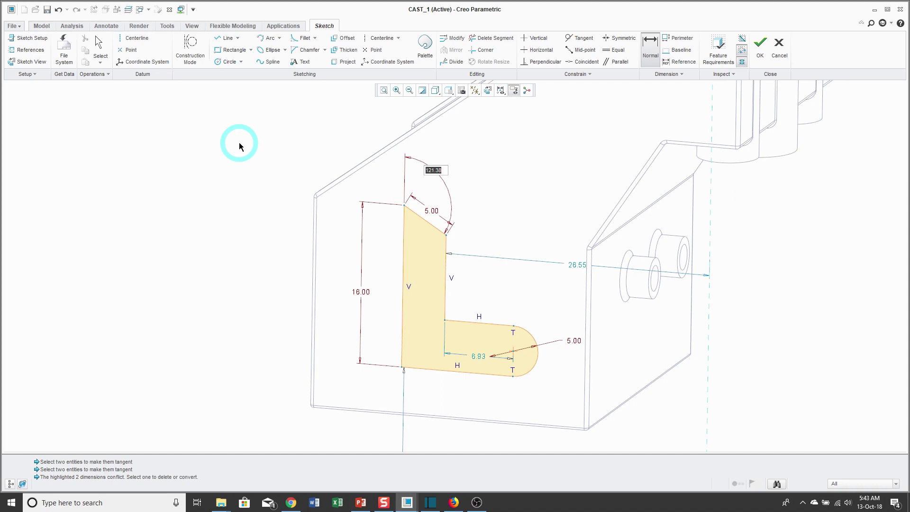
{"action": "type", "text": "135"}
{"action": "key", "text": "Return"}
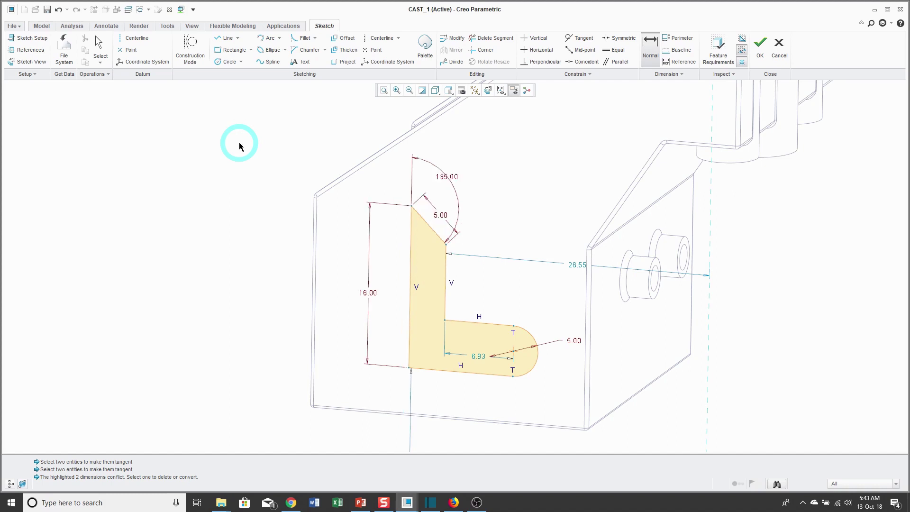
{"action": "left_click", "coordinate": [58, 10]}
{"action": "left_click", "coordinate": [58, 10]}
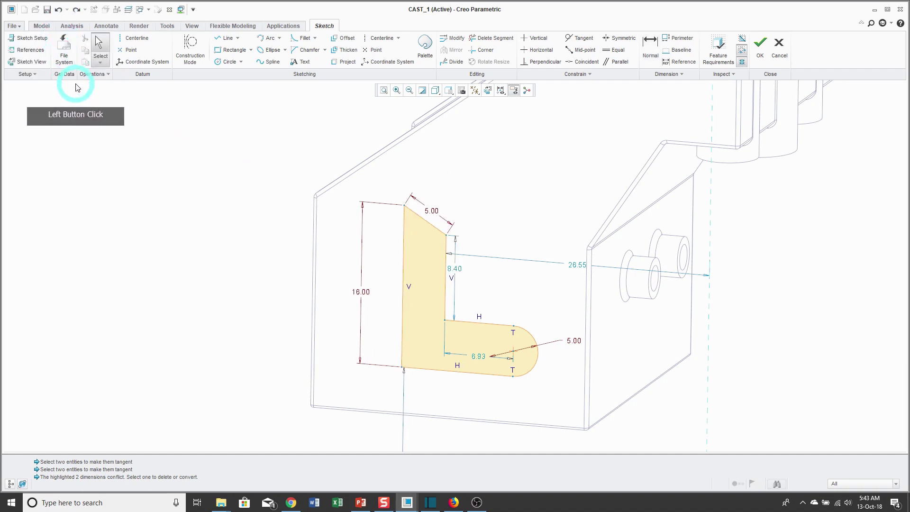
Try the outer reflex angle dimension between the long vertical line and the slanted line at 315 degrees, and undo it.
{"action": "right_click", "coordinate": [109, 125]}
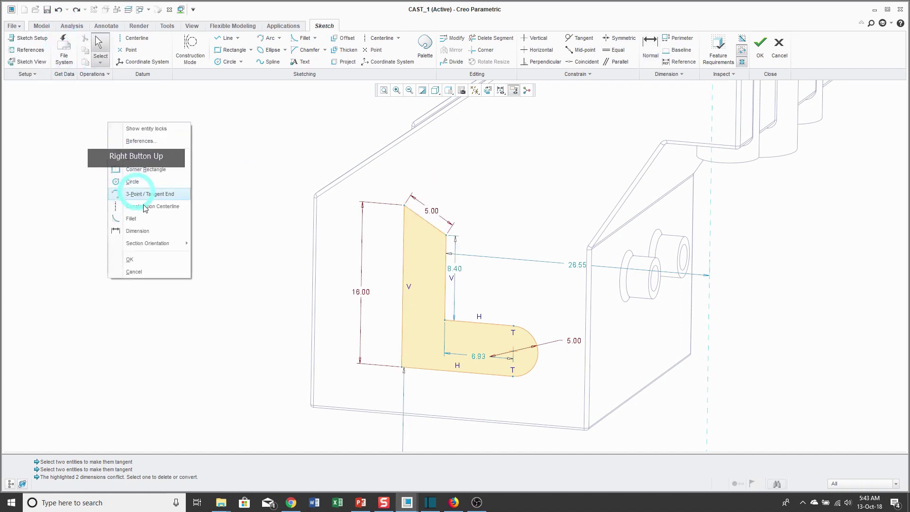
{"action": "left_click", "coordinate": [158, 234]}
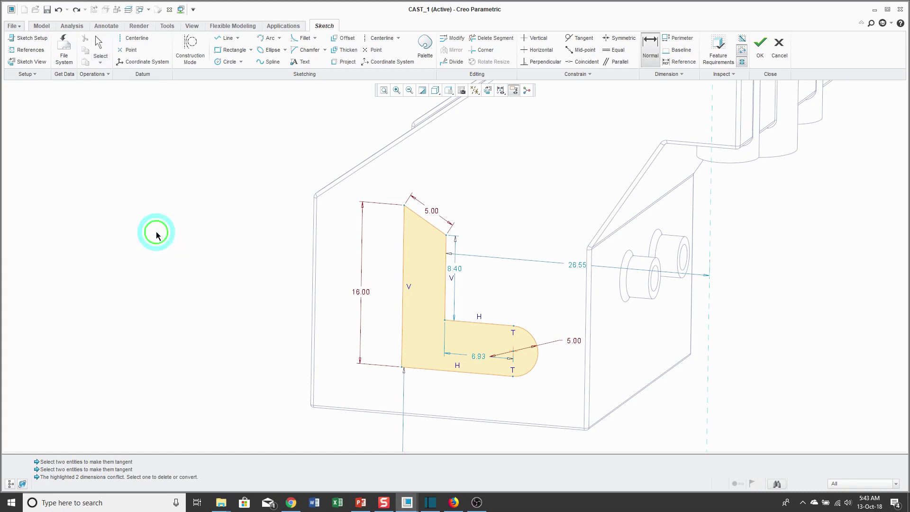
{"action": "left_click", "coordinate": [403, 245]}
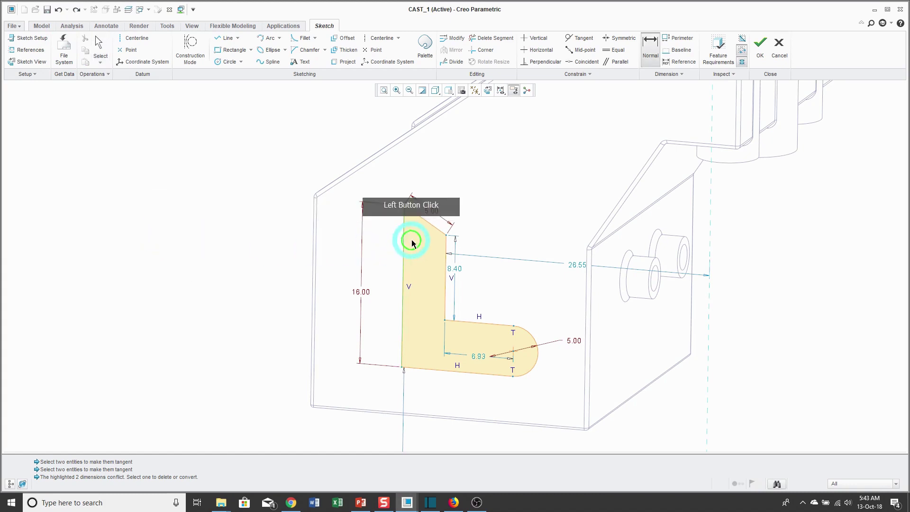
{"action": "left_click", "coordinate": [426, 221]}
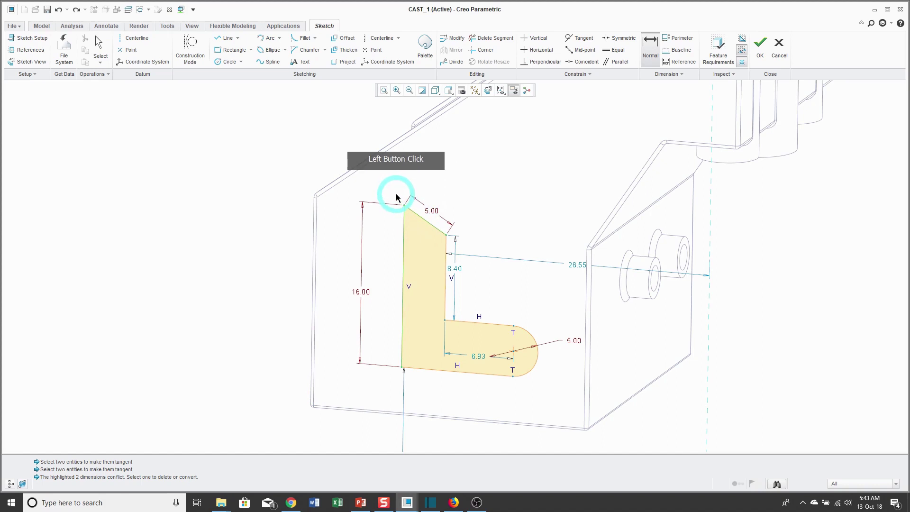
{"action": "middle_click", "coordinate": [382, 181]}
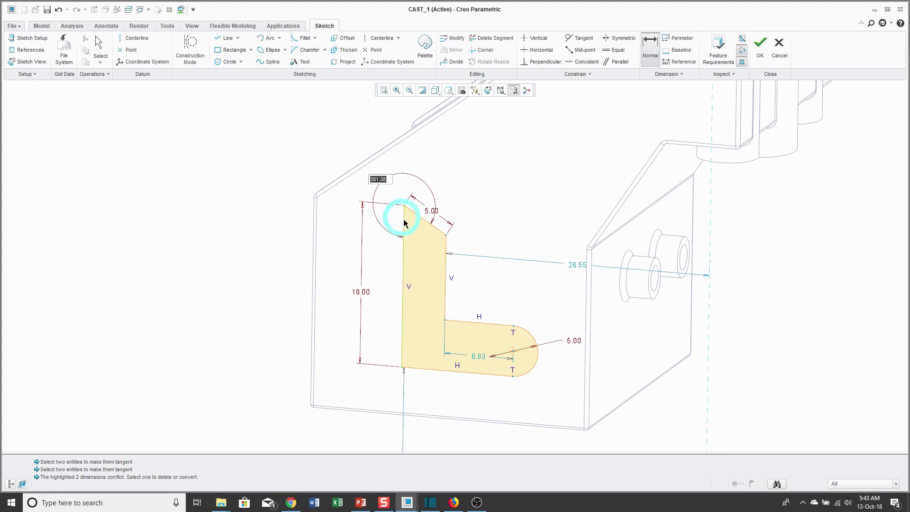
{"action": "scroll", "coordinate": [413, 199], "scroll_direction": "down", "scroll_amount": 3}
{"action": "type", "text": "315"}
{"action": "key", "text": "Return"}
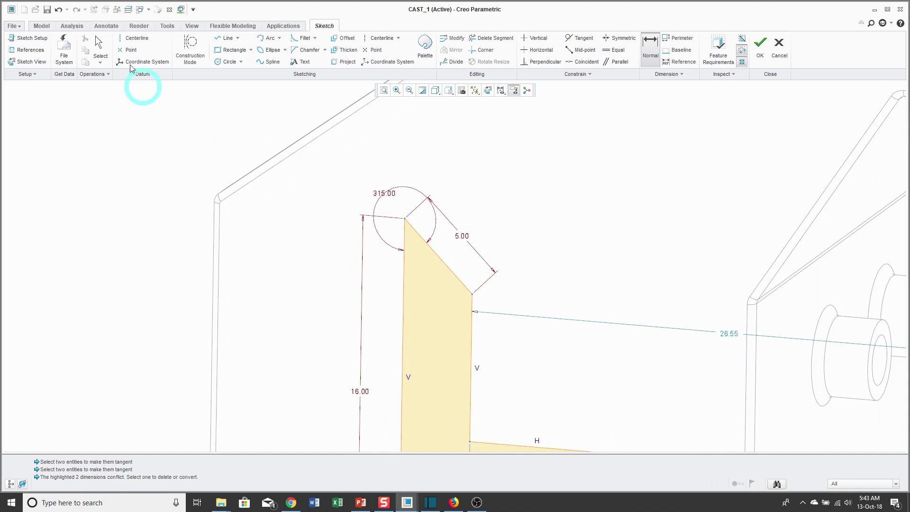
{"action": "left_click", "coordinate": [58, 10]}
{"action": "left_click", "coordinate": [57, 11]}
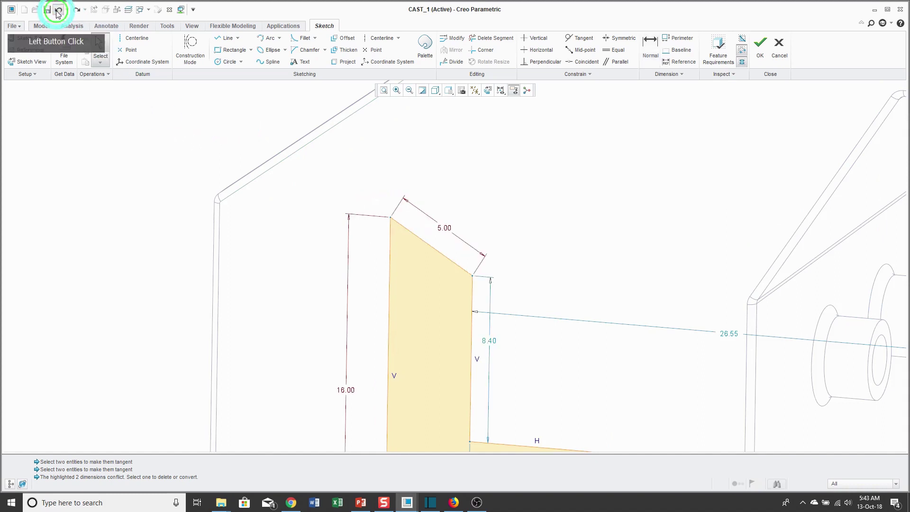
Dimension the inside angle between the long vertical line and the short slanted line and set it to 45 degrees.
{"action": "left_click", "coordinate": [651, 45]}
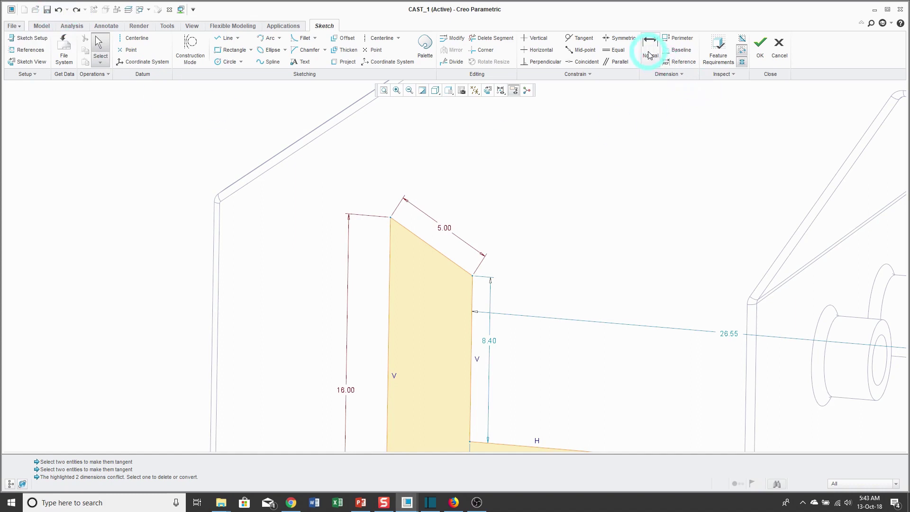
{"action": "left_click", "coordinate": [426, 285]}
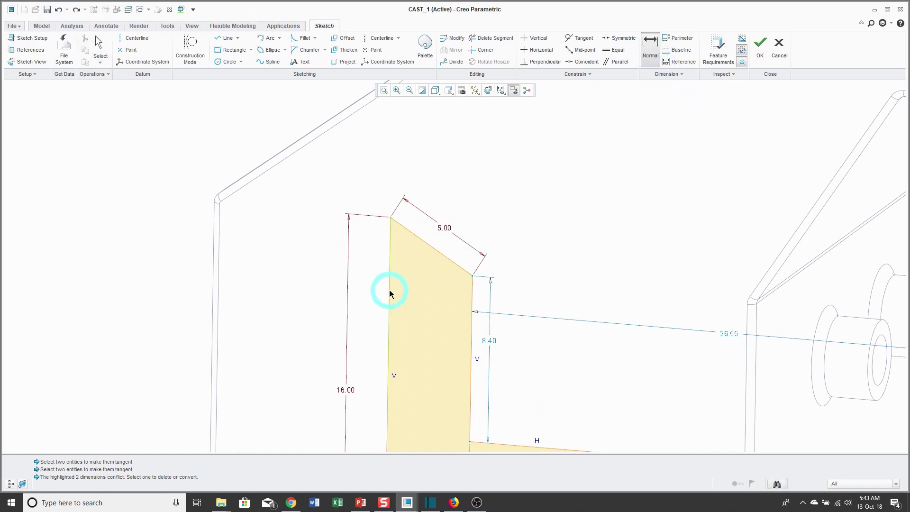
{"action": "left_click", "coordinate": [443, 247]}
{"action": "left_click", "coordinate": [421, 286]}
{"action": "middle_click", "coordinate": [420, 286]}
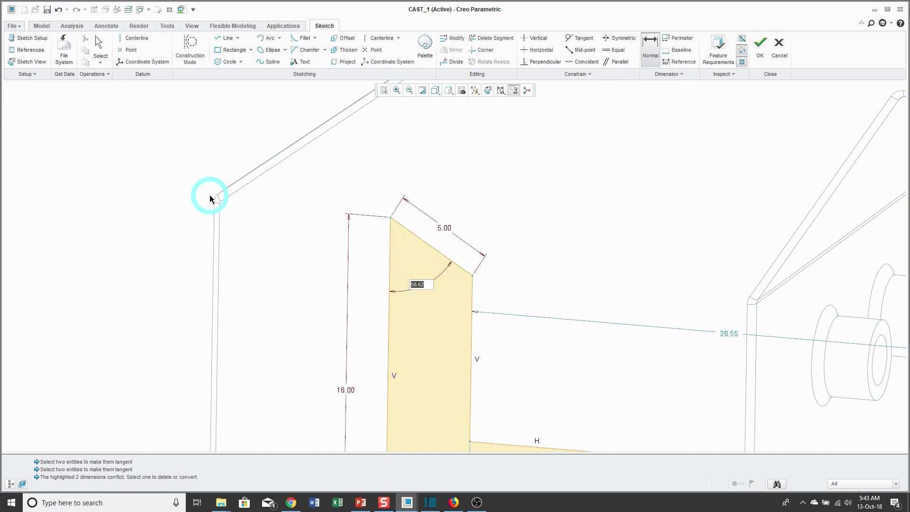
{"action": "type", "text": "45"}
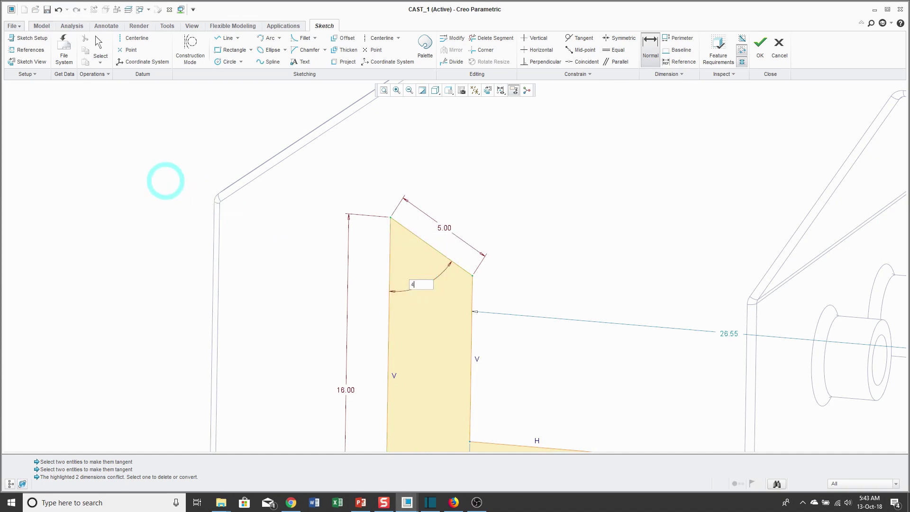
{"action": "key", "text": "Return"}
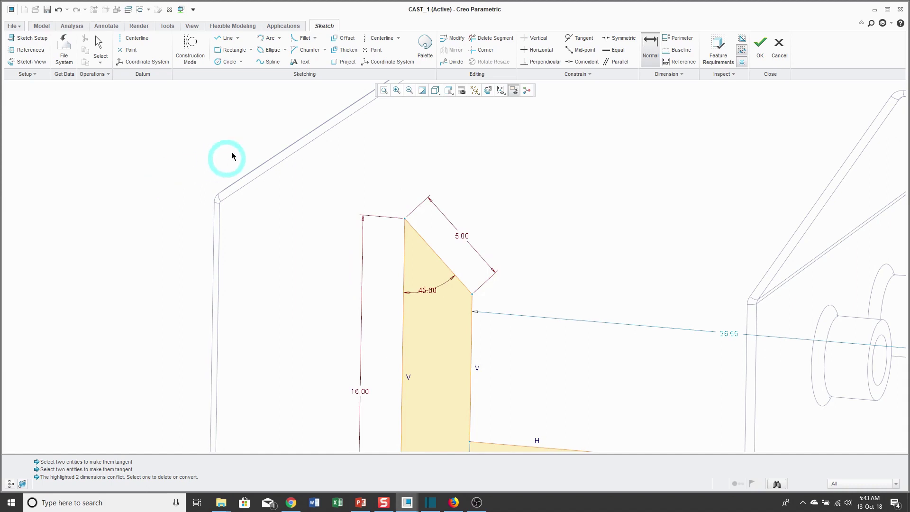
Dimension the horizontal distance from the long vertical line to the outer edge of the end arc and set it to 12.
{"action": "scroll", "coordinate": [266, 153], "scroll_direction": "down", "scroll_amount": 3}
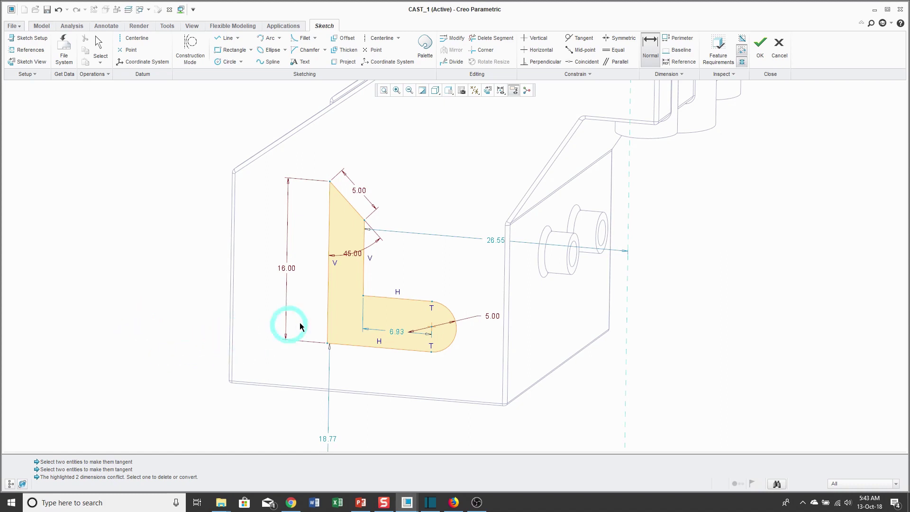
{"action": "left_click", "coordinate": [331, 319]}
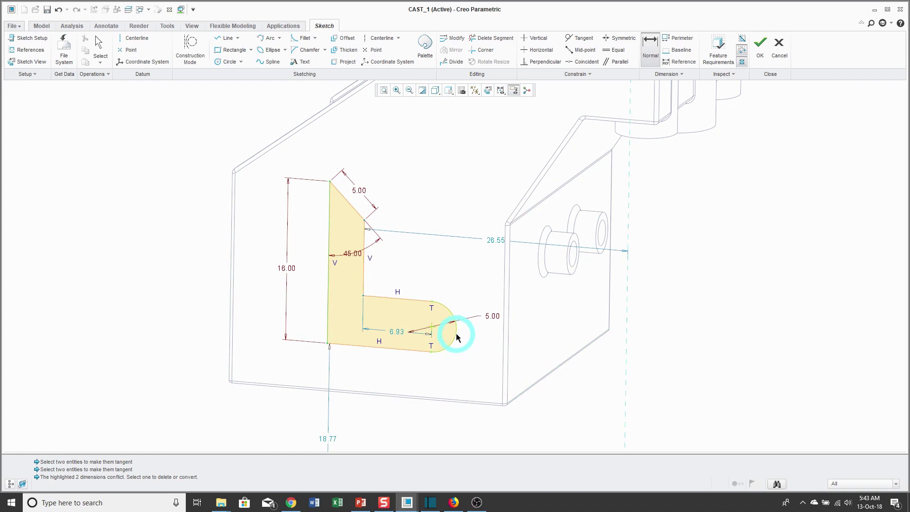
{"action": "left_click", "coordinate": [374, 390]}
{"action": "middle_click", "coordinate": [373, 374]}
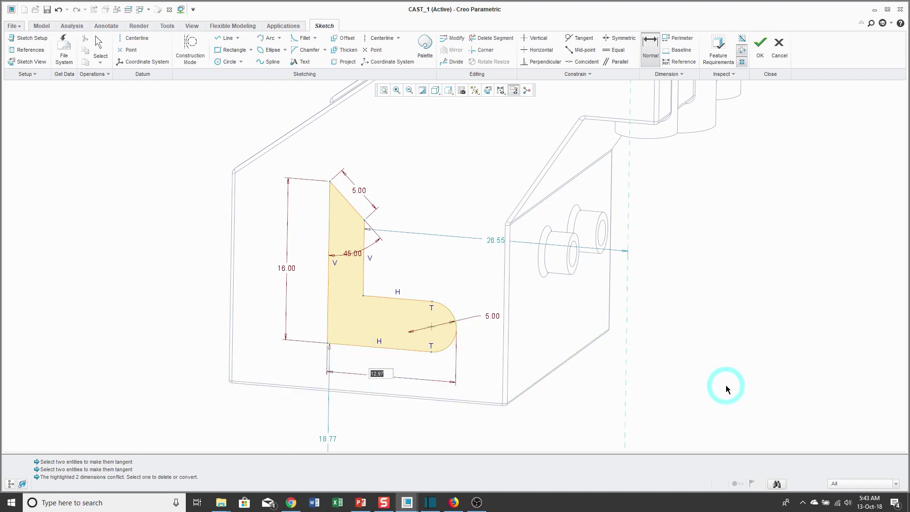
{"action": "type", "text": "12"}
{"action": "key", "text": "Return"}
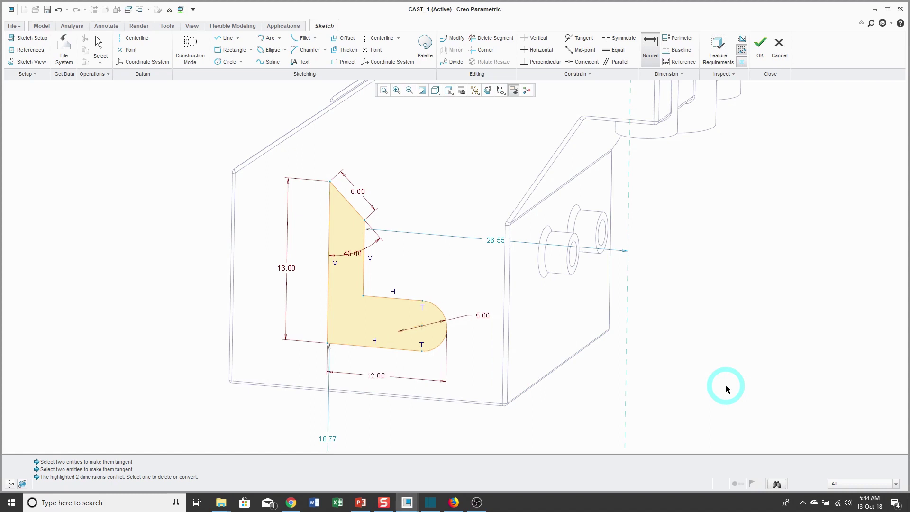
{"action": "scroll", "coordinate": [688, 244], "scroll_direction": "down", "scroll_amount": 1}
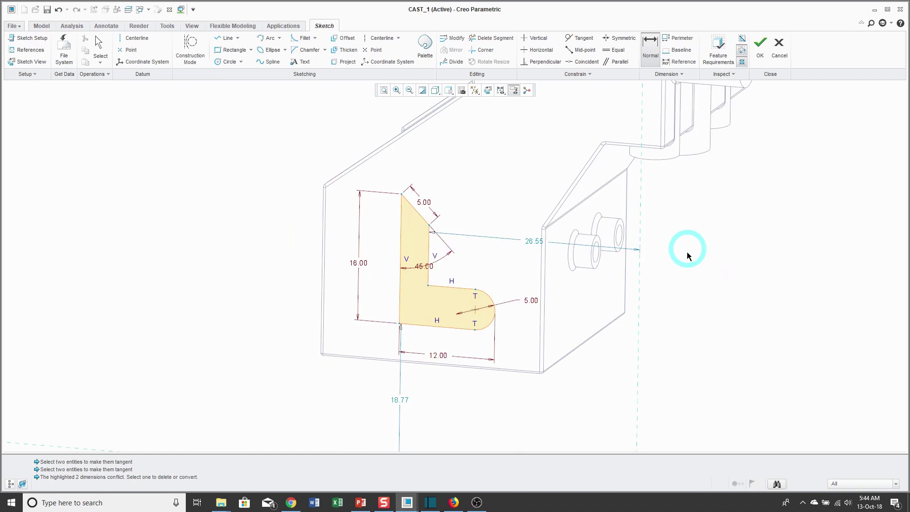
{"action": "mouse_move", "coordinate": [702, 304]}
{"action": "middle_mouse_down"}
{"action": "mouse_move", "coordinate": [696, 240]}
{"action": "mouse_move", "coordinate": [699, 287]}
{"action": "mouse_move", "coordinate": [730, 306]}
{"action": "mouse_move", "coordinate": [707, 329]}
{"action": "mouse_move", "coordinate": [677, 335]}
{"action": "mouse_move", "coordinate": [625, 314]}
{"action": "mouse_move", "coordinate": [632, 345]}
{"action": "mouse_move", "coordinate": [571, 325]}
{"action": "mouse_move", "coordinate": [569, 358]}
{"action": "mouse_move", "coordinate": [584, 371]}
{"action": "middle_mouse_up"}
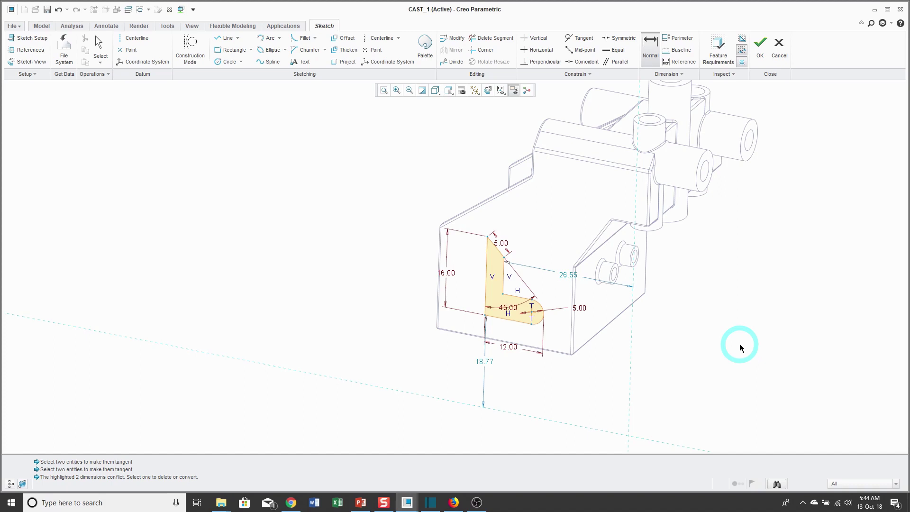
{"action": "mouse_move", "coordinate": [588, 321]}
{"action": "middle_mouse_down"}
{"action": "mouse_move", "coordinate": [582, 295]}
{"action": "mouse_move", "coordinate": [606, 300]}
{"action": "mouse_move", "coordinate": [614, 286]}
{"action": "mouse_move", "coordinate": [614, 299]}
{"action": "middle_mouse_up"}
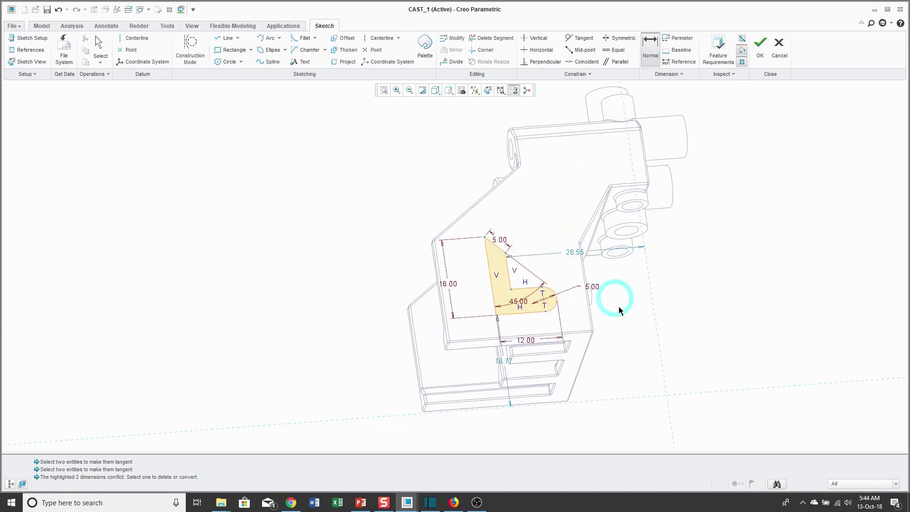
Dimension the distance from the profile's bottom horizontal line to the casting's lower side surface and set it to 4.
{"action": "scroll", "coordinate": [489, 358], "scroll_direction": "up", "scroll_amount": 3}
{"action": "scroll", "coordinate": [490, 358], "scroll_direction": "up", "scroll_amount": 1}
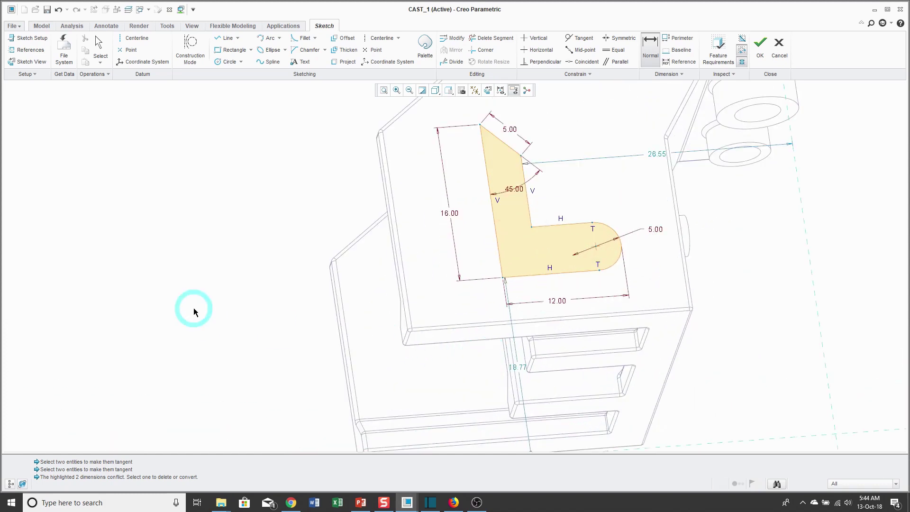
{"action": "middle_click_drag", "start_coordinate": [256, 300], "coordinate": [261, 308]}
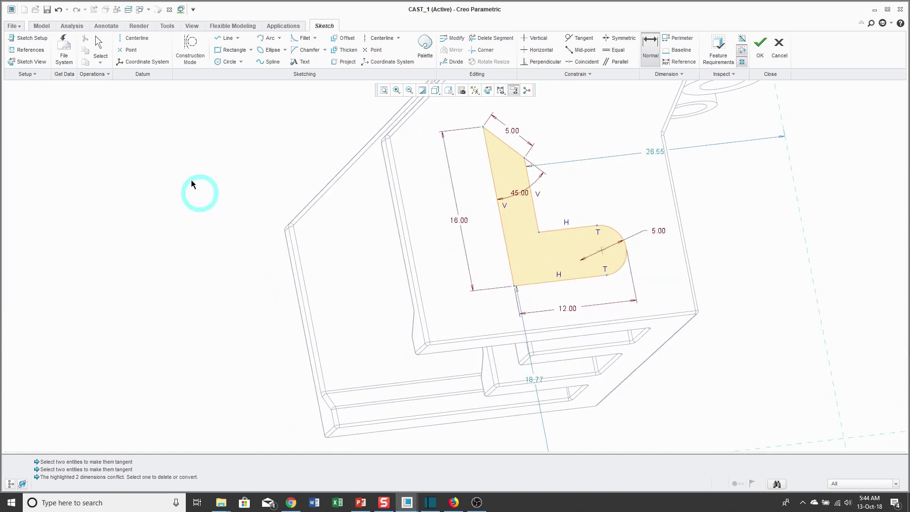
{"action": "right_click", "coordinate": [174, 156]}
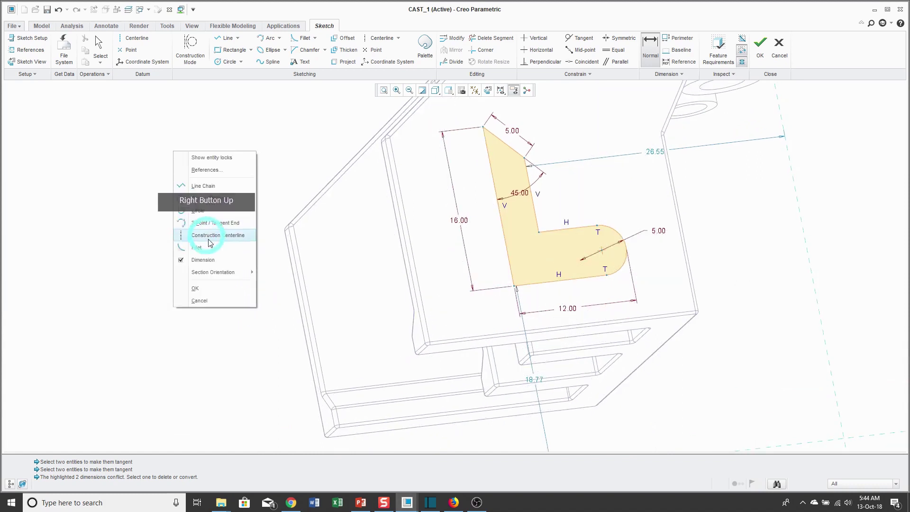
{"action": "left_click", "coordinate": [208, 260]}
{"action": "left_click", "coordinate": [549, 284]}
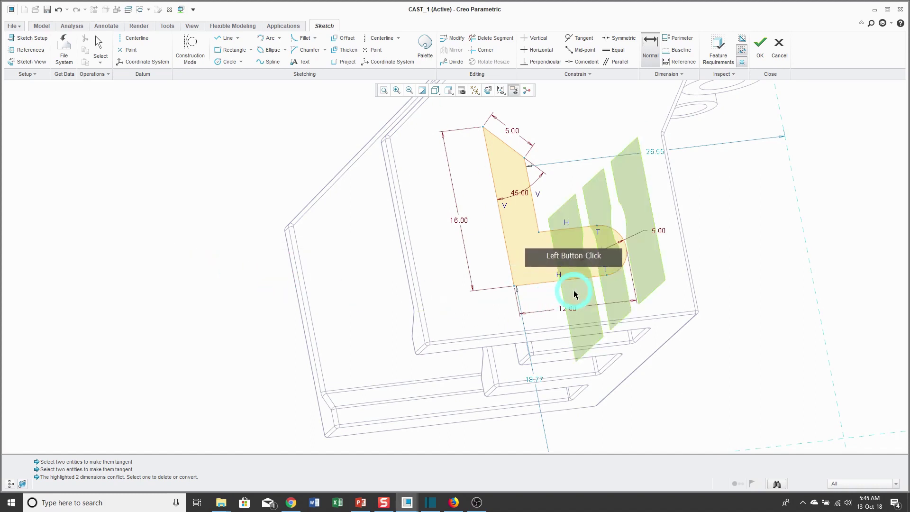
{"action": "left_click", "coordinate": [549, 285]}
{"action": "scroll", "coordinate": [549, 330], "scroll_direction": "up", "scroll_amount": 4}
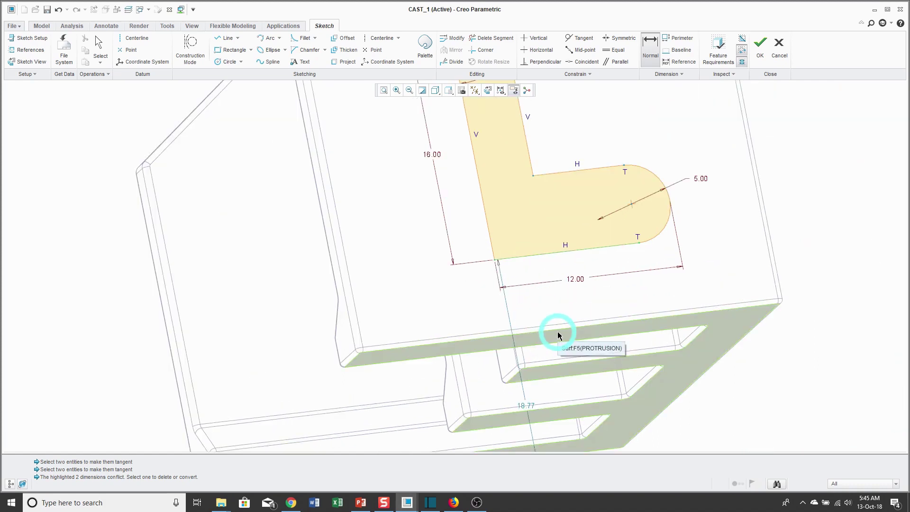
{"action": "left_click", "coordinate": [556, 331]}
{"action": "middle_click", "coordinate": [470, 307]}
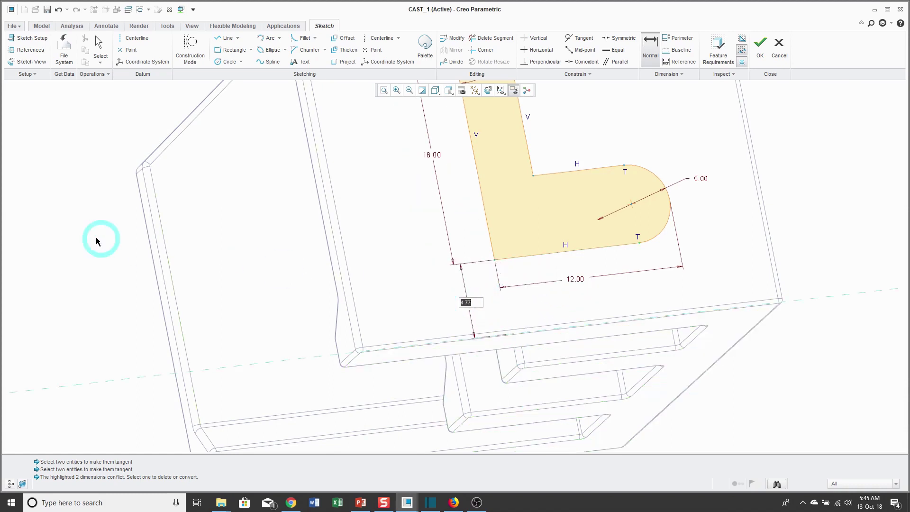
{"action": "type", "text": "4"}
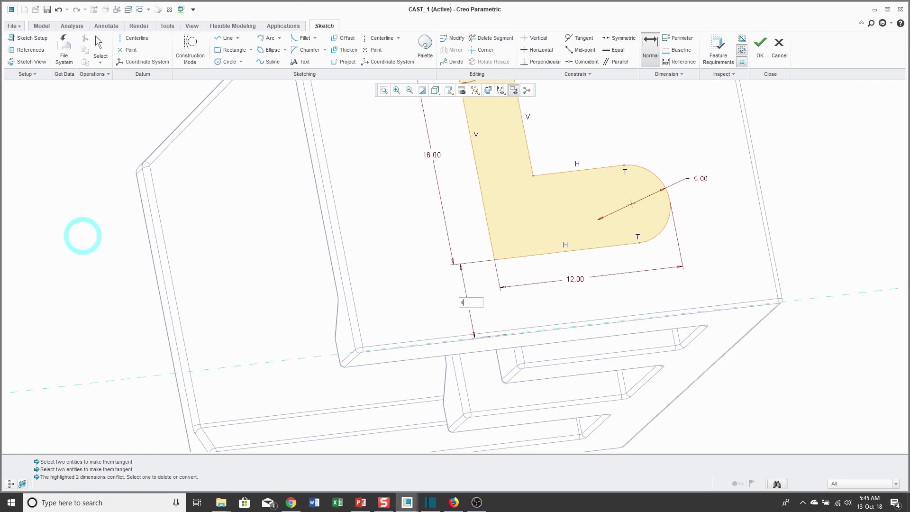
{"action": "left_click", "coordinate": [82, 235]}
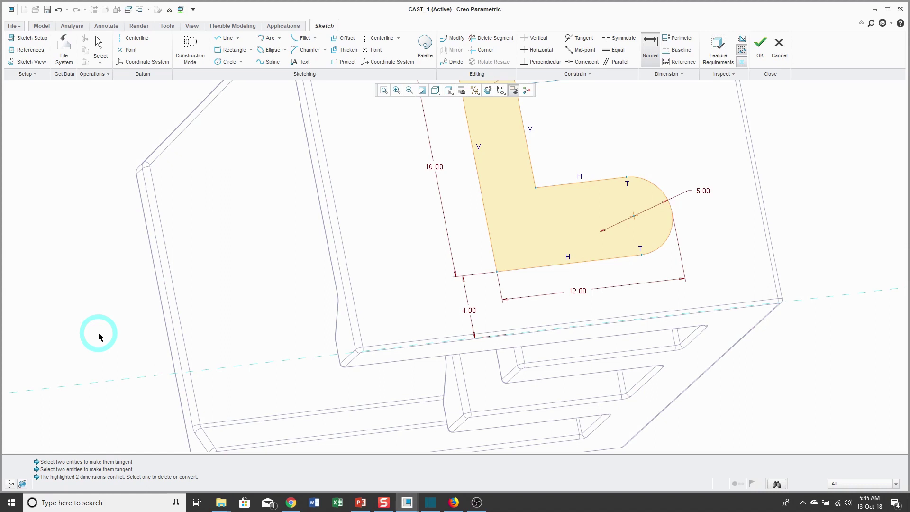
Dimension the distance from the long vertical line to the casting's adjacent side surface and set it to 8.
{"action": "left_click", "coordinate": [490, 230]}
{"action": "scroll", "coordinate": [344, 317], "scroll_direction": "down", "scroll_amount": 3}
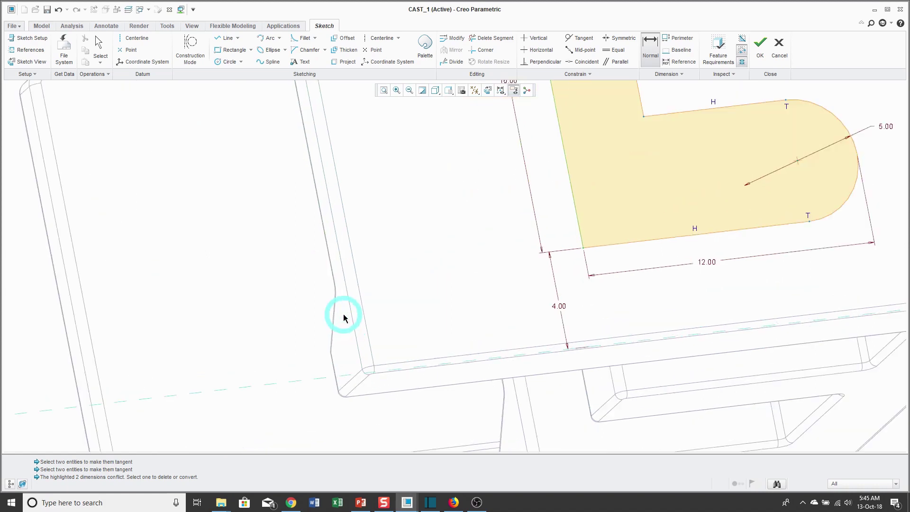
{"action": "left_click", "coordinate": [346, 329]}
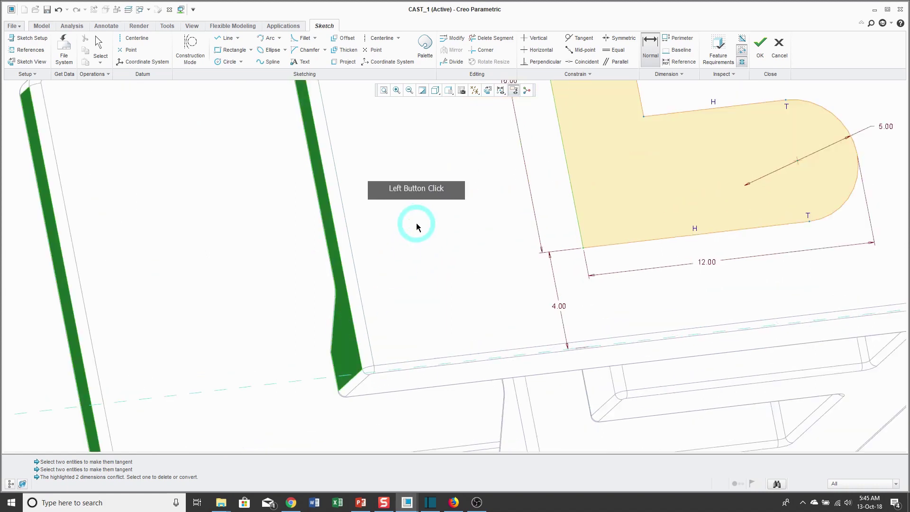
{"action": "middle_click", "coordinate": [417, 222]}
{"action": "type", "text": "8"}
{"action": "key", "text": "Return"}
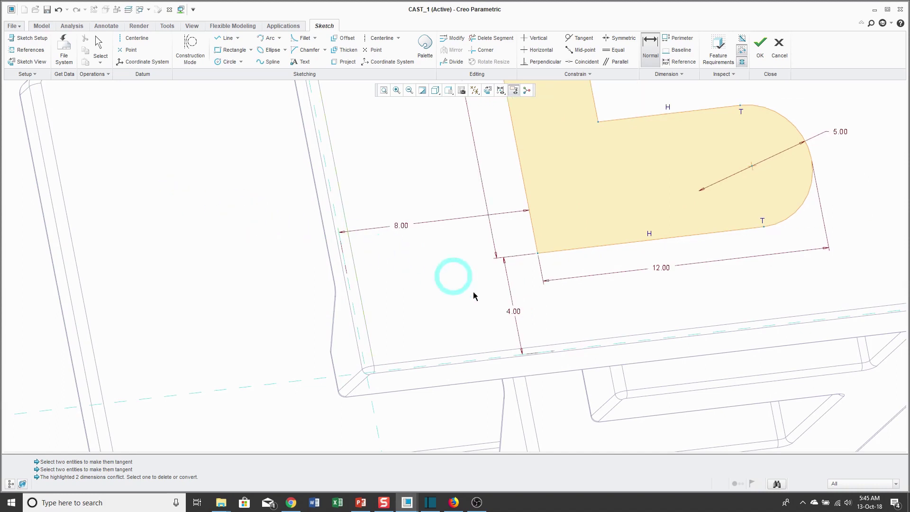
Return the sketch to its 2D orientation and accept the completed L-shaped sketch.
{"action": "scroll", "coordinate": [474, 295], "scroll_direction": "down", "scroll_amount": 5}
{"action": "scroll", "coordinate": [504, 187], "scroll_direction": "down", "scroll_amount": 3}
{"action": "mouse_move", "coordinate": [590, 210]}
{"action": "middle_mouse_down"}
{"action": "mouse_move", "coordinate": [490, 177]}
{"action": "mouse_move", "coordinate": [357, 93]}
{"action": "middle_mouse_up"}
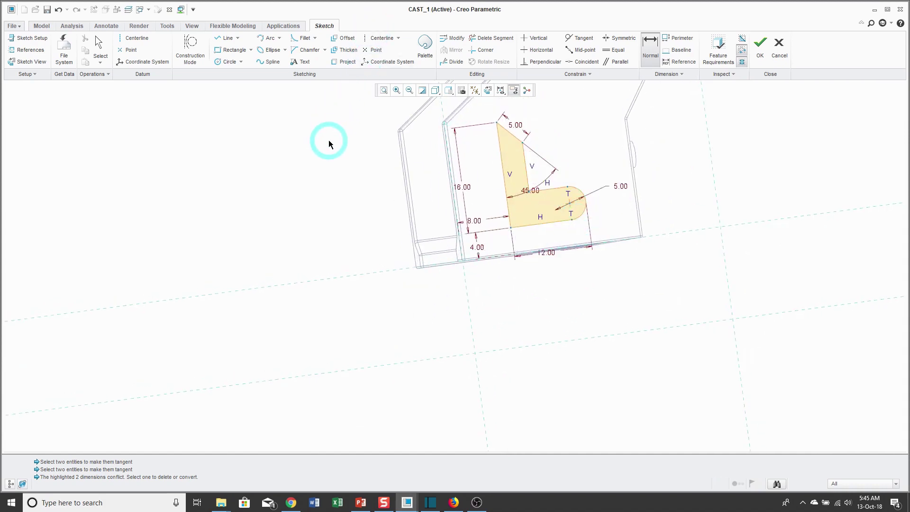
{"action": "left_click", "coordinate": [489, 90]}
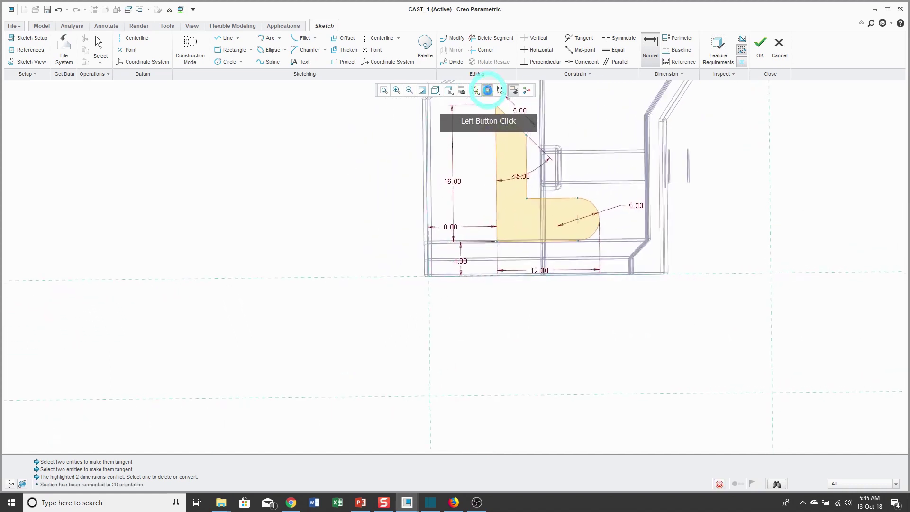
{"action": "scroll", "coordinate": [321, 360], "scroll_direction": "down", "scroll_amount": 2}
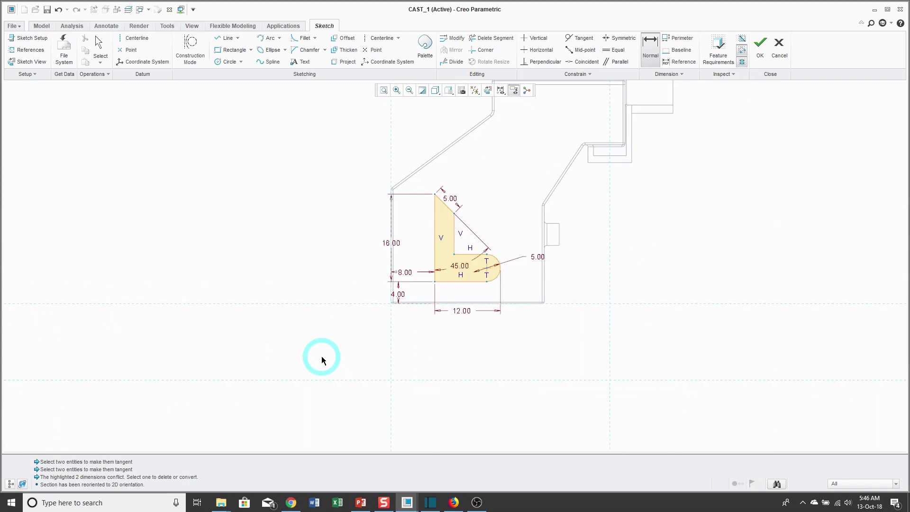
{"action": "scroll", "coordinate": [369, 217], "scroll_direction": "up", "scroll_amount": 2}
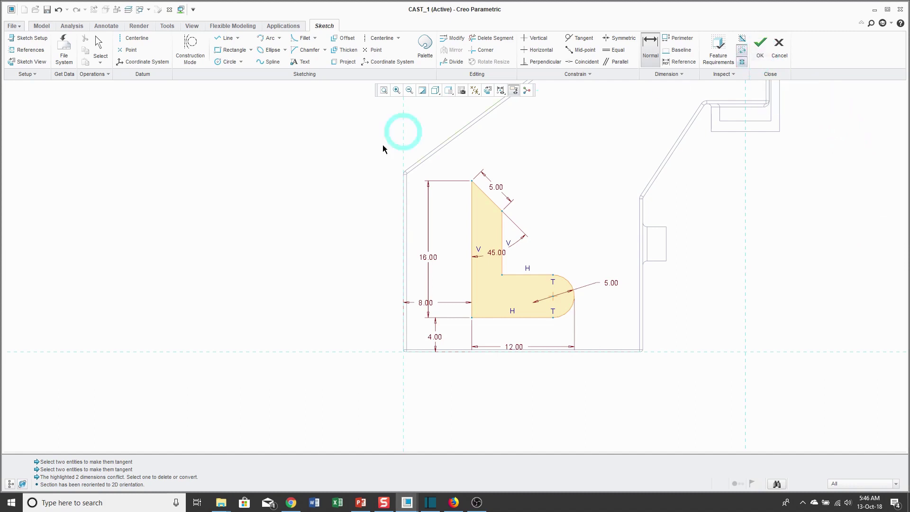
{"action": "right_click", "coordinate": [312, 223]}
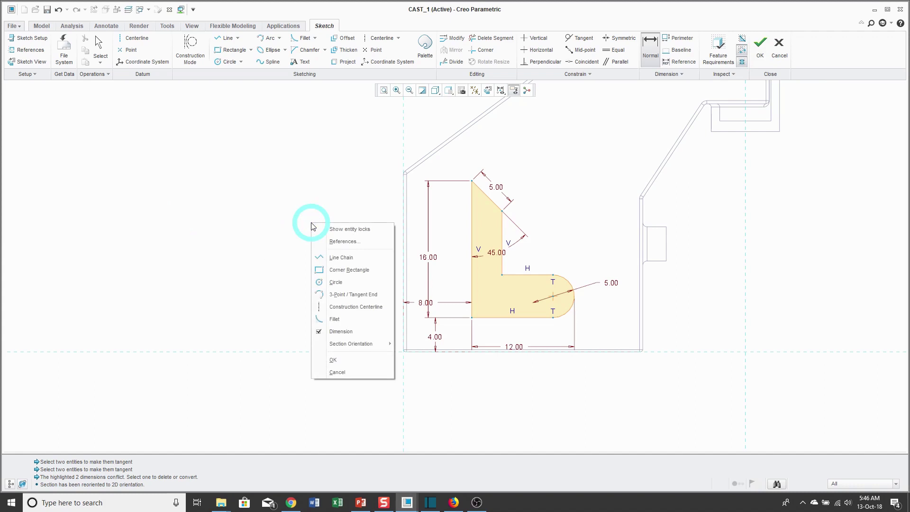
{"action": "left_click", "coordinate": [338, 361]}
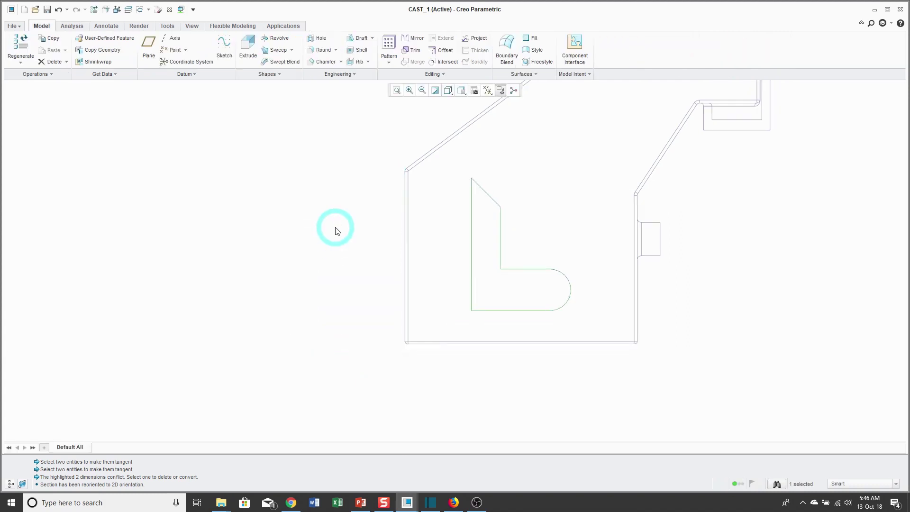
Change the casting's display style to Shading With Edges.
{"action": "left_click", "coordinate": [449, 90]}
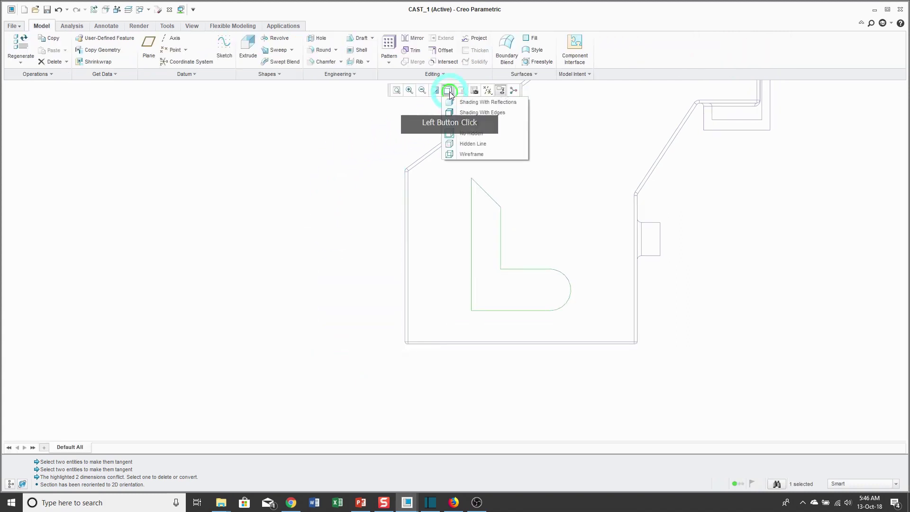
{"action": "left_click", "coordinate": [472, 113]}
{"action": "mouse_move", "coordinate": [372, 246]}
{"action": "middle_mouse_down"}
{"action": "mouse_move", "coordinate": [398, 252]}
{"action": "mouse_move", "coordinate": [366, 262]}
{"action": "mouse_move", "coordinate": [380, 260]}
{"action": "mouse_move", "coordinate": [378, 270]}
{"action": "middle_mouse_up"}
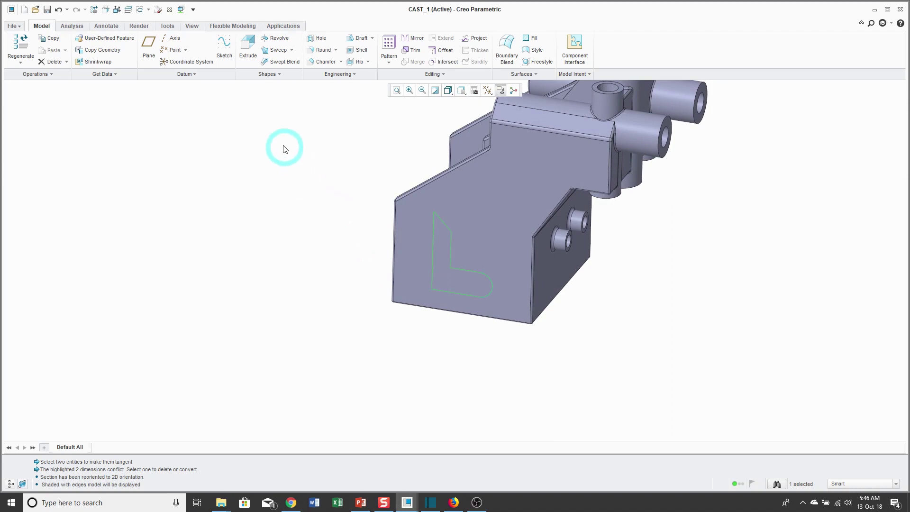
Extrude the L-shaped sketch outward from the casting's flat face as a solid with a depth of 5.
{"action": "left_click", "coordinate": [248, 52]}
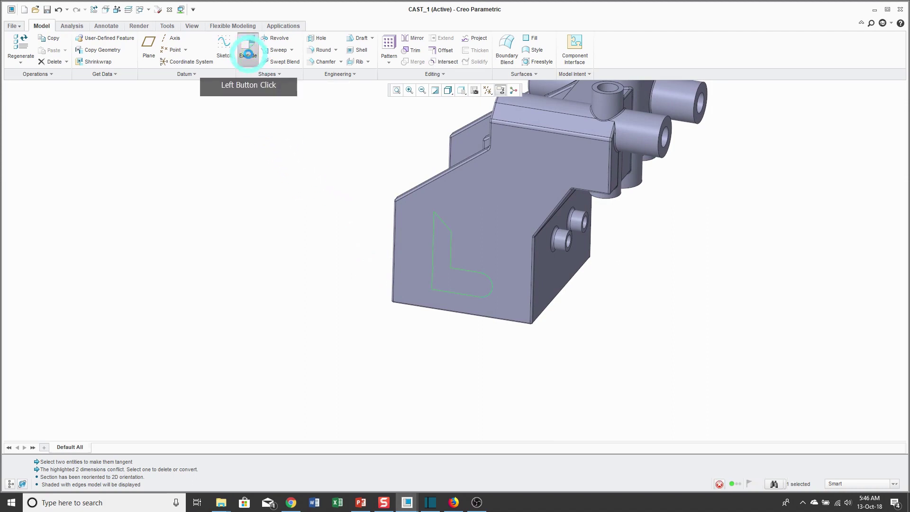
{"action": "middle_click_drag", "start_coordinate": [361, 360], "coordinate": [339, 360]}
{"action": "left_click_drag", "start_coordinate": [380, 306], "coordinate": [411, 304]}
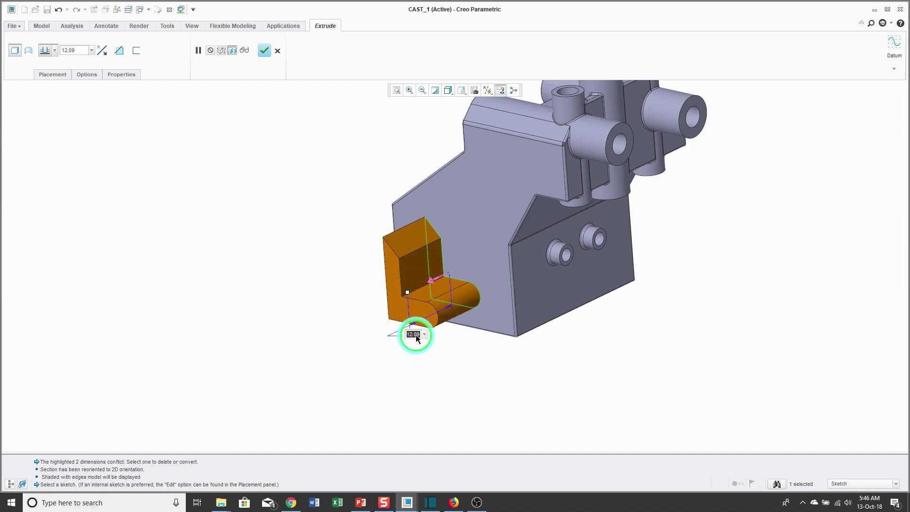
{"action": "double_click", "coordinate": [416, 337]}
{"action": "type", "text": "5"}
{"action": "key", "text": "Return"}
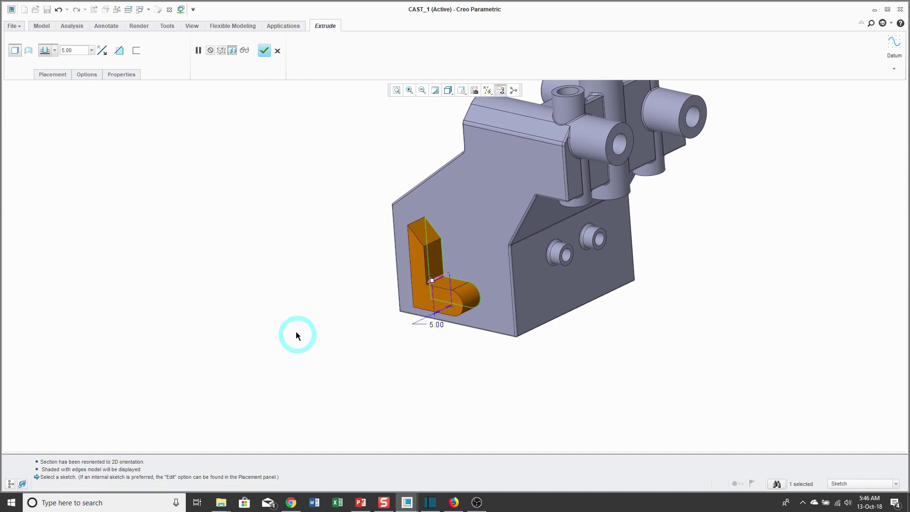
{"action": "middle_click", "coordinate": [292, 295]}
{"action": "left_click", "coordinate": [315, 262]}
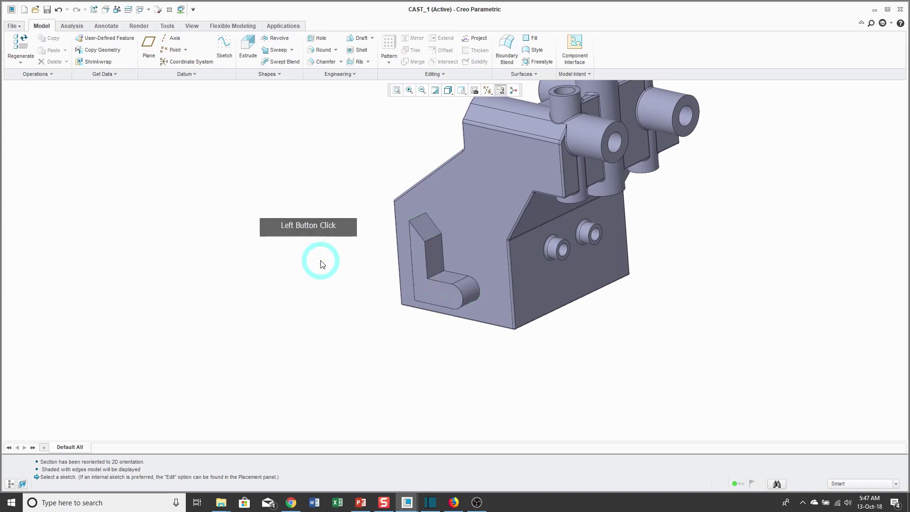
{"action": "scroll", "coordinate": [337, 258], "scroll_direction": "down", "scroll_amount": 4}
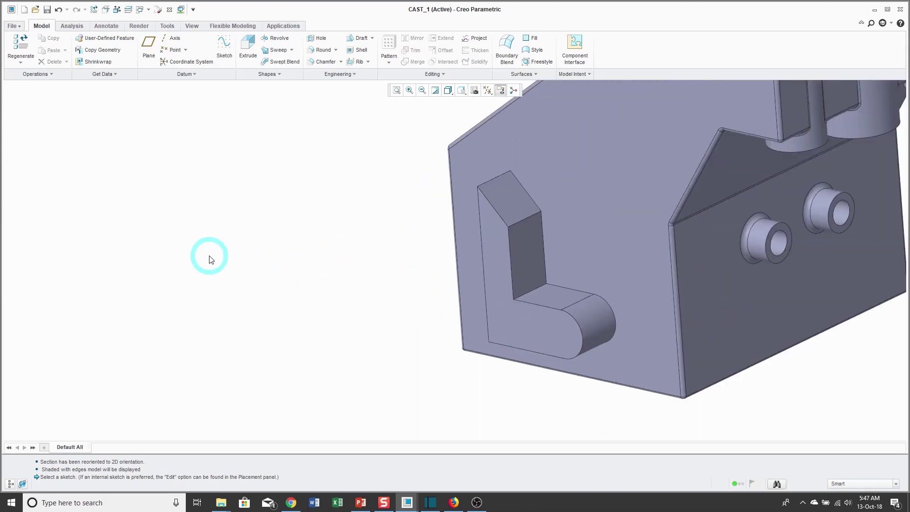